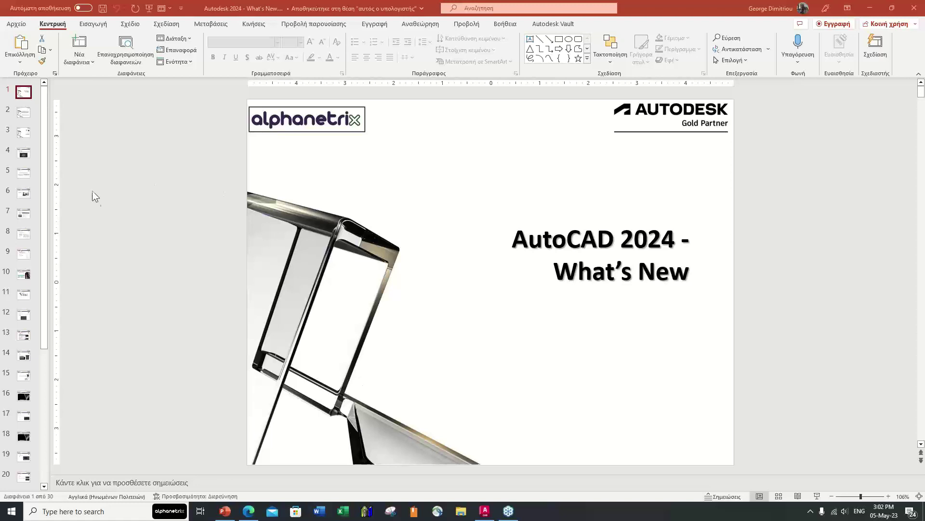
# Step: Advance through slide 2 to slide 3, the instructor introduction slide
pyautogui.click(24, 114)
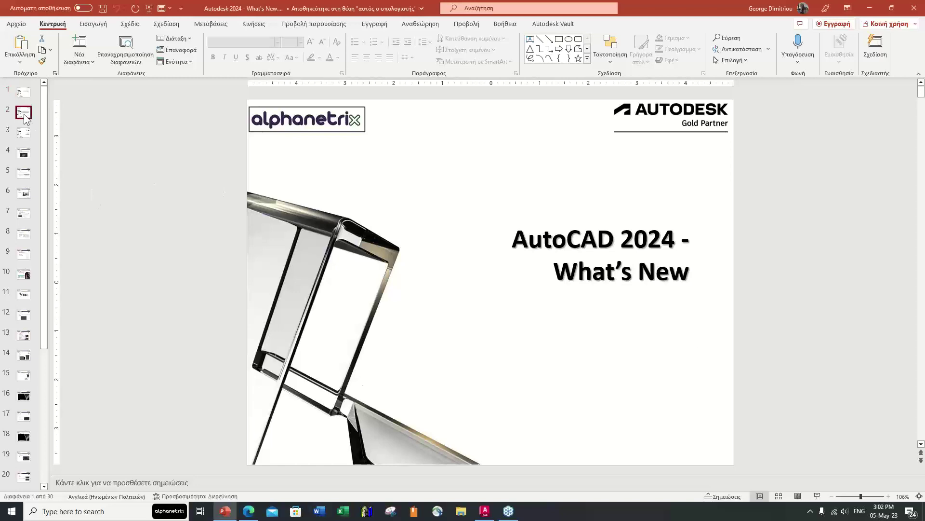
pyautogui.click(23, 132)
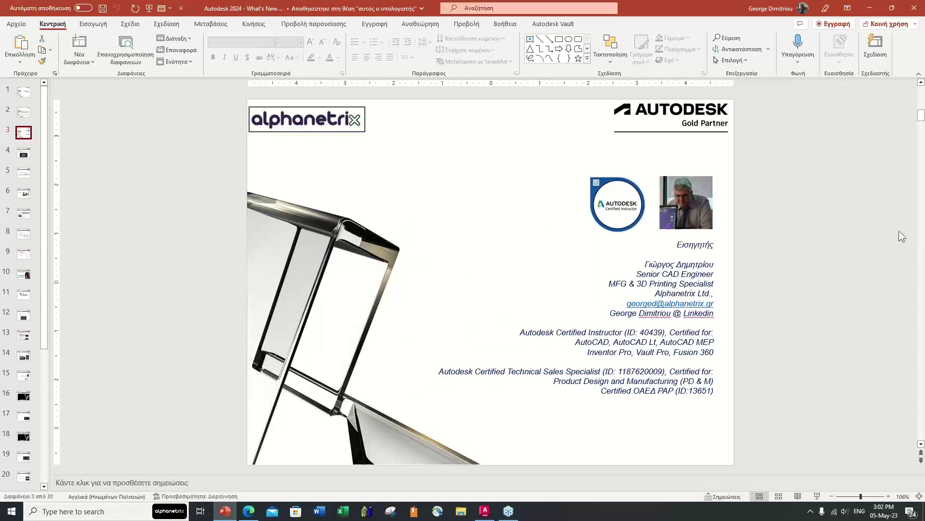
# Step: Show slide 4, the 'Εισαγωγή' slide on the AutoCAD 2024 release
pyautogui.click(23, 153)
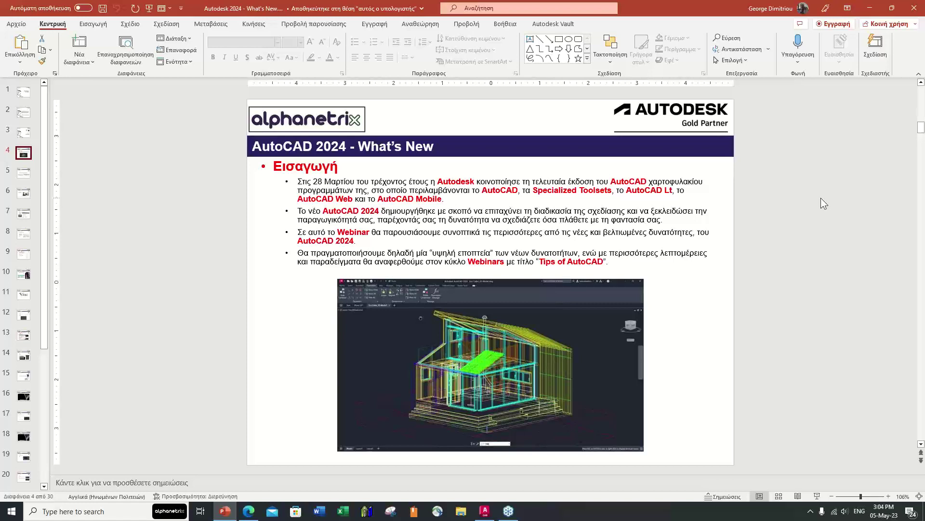
# Step: Show slide 5, 'Γενικές Πληροφορίες', on DWG compatibility and system requirements
pyautogui.click(24, 174)
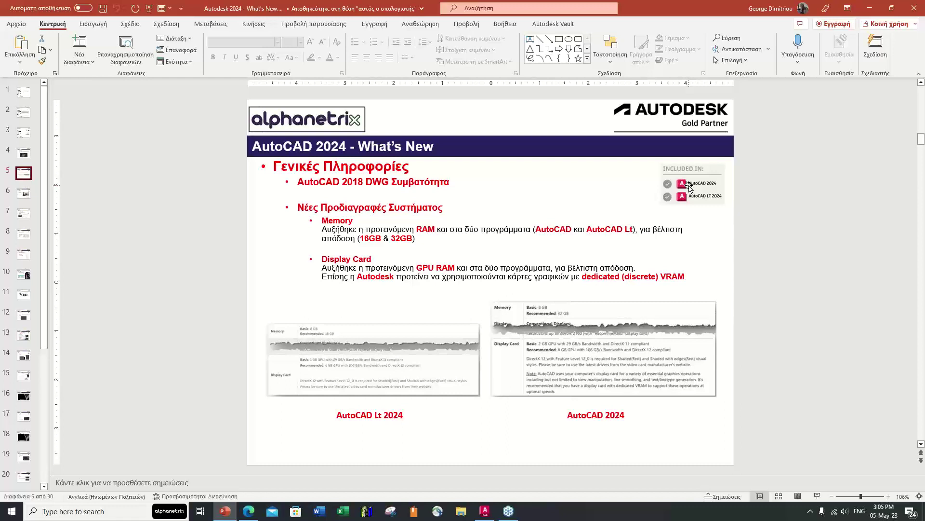
# Step: Switch to AutoCAD 2024 and its Start page of recent drawings
pyautogui.click(485, 513)
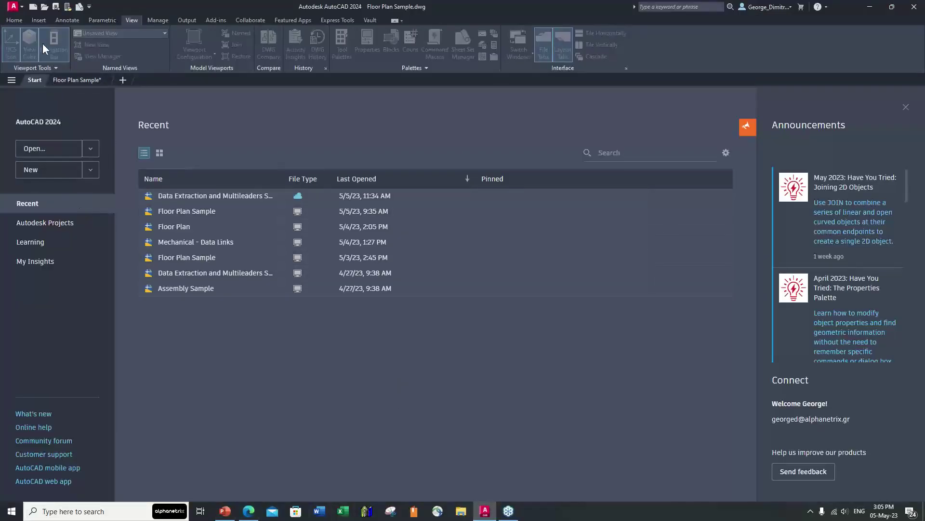
pyautogui.moveTo(77, 80)
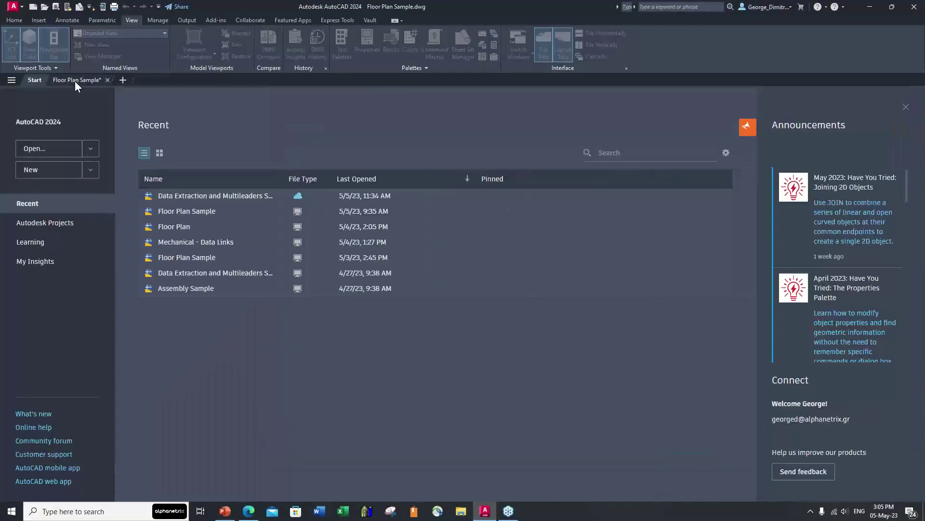
# Step: Open Floor Plan Sample.dwg and review its Save As DWG/DXF formats, then cancel without saving
pyautogui.click(75, 83)
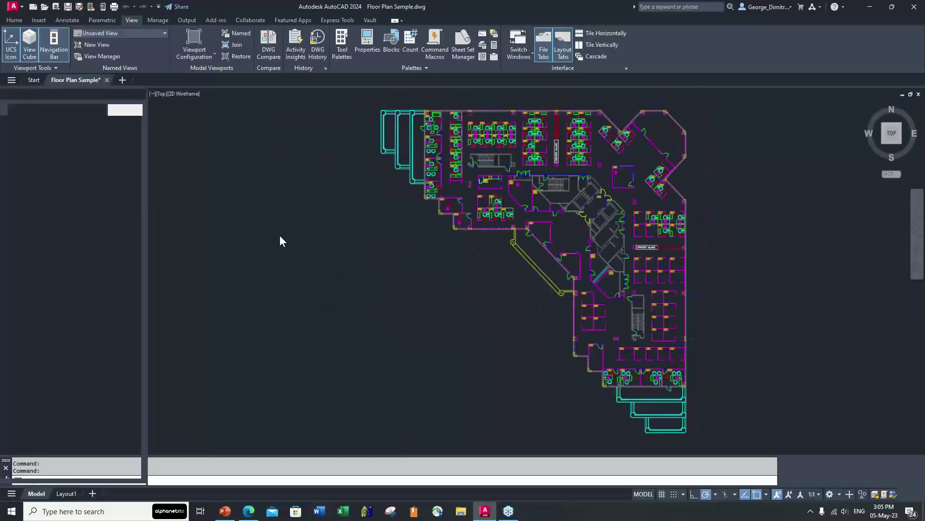
pyautogui.click(23, 8)
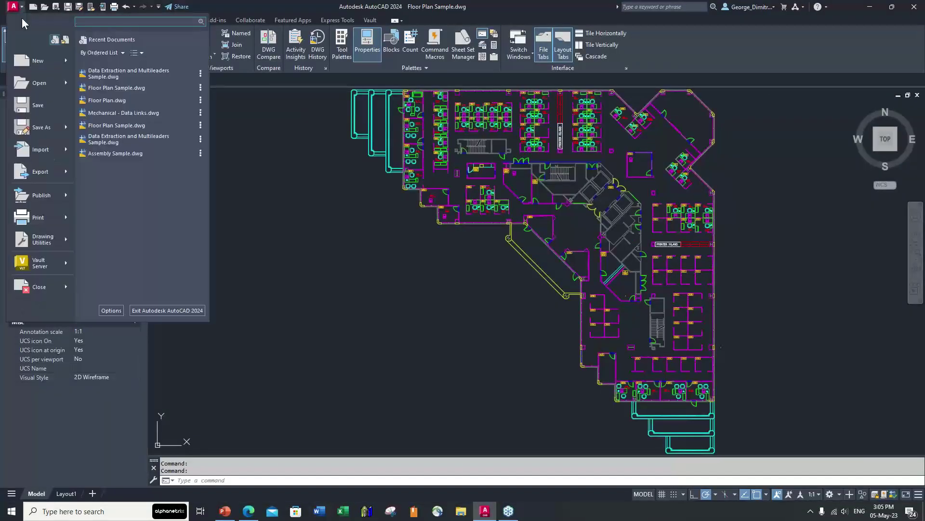
pyautogui.moveTo(39, 127)
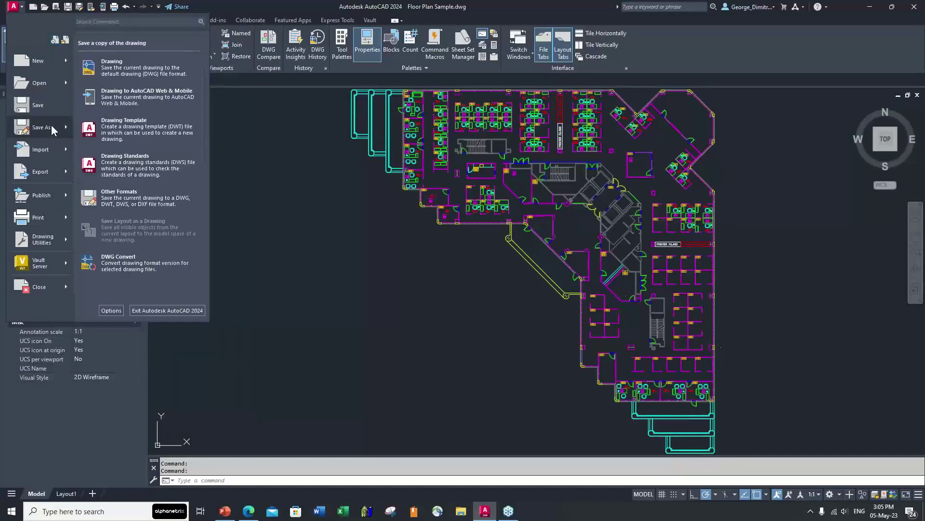
pyautogui.click(51, 129)
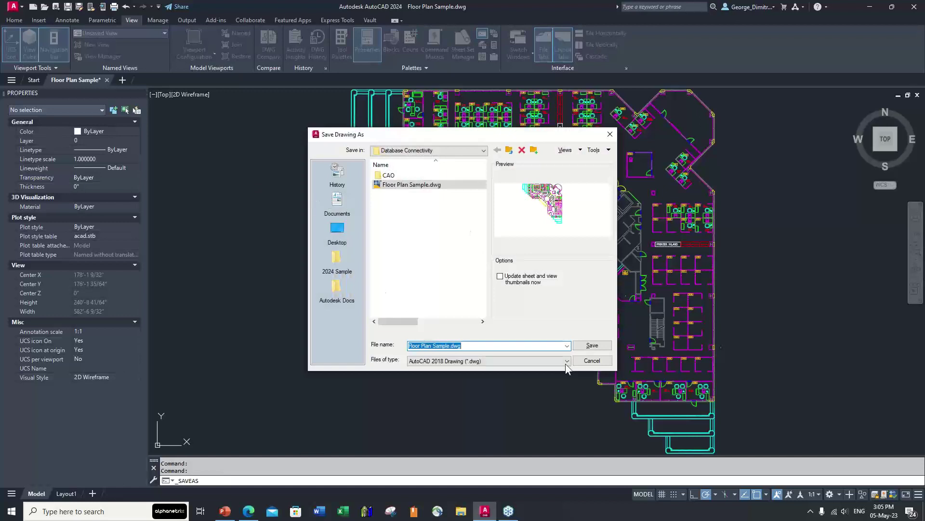
pyautogui.click(567, 361)
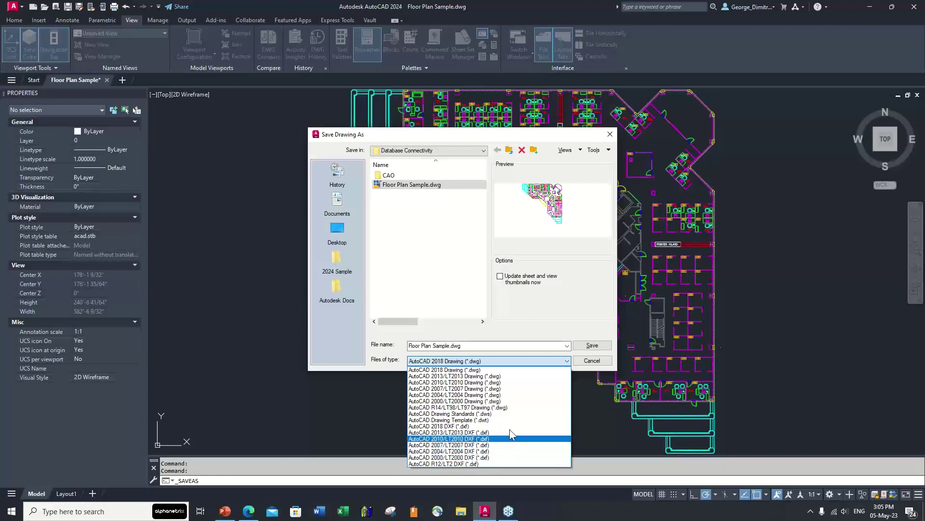
pyautogui.click(470, 134)
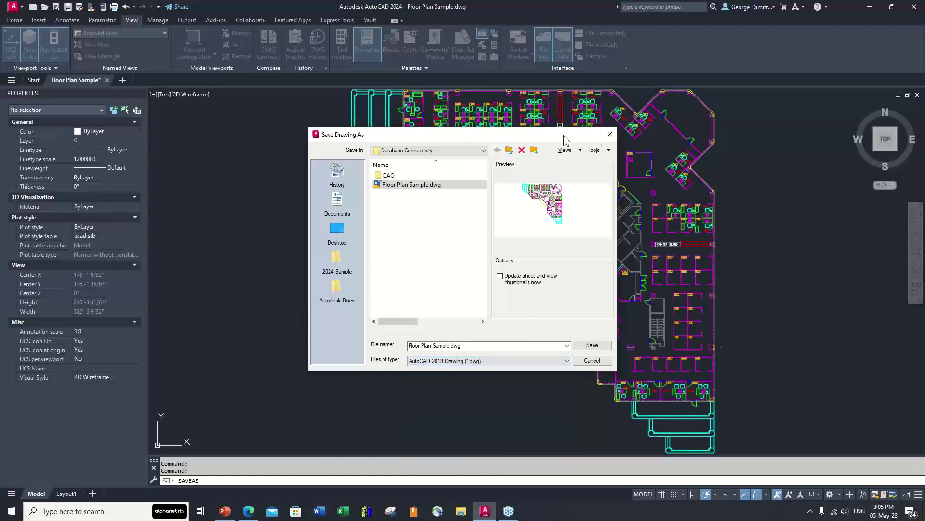
pyautogui.press('Escape')
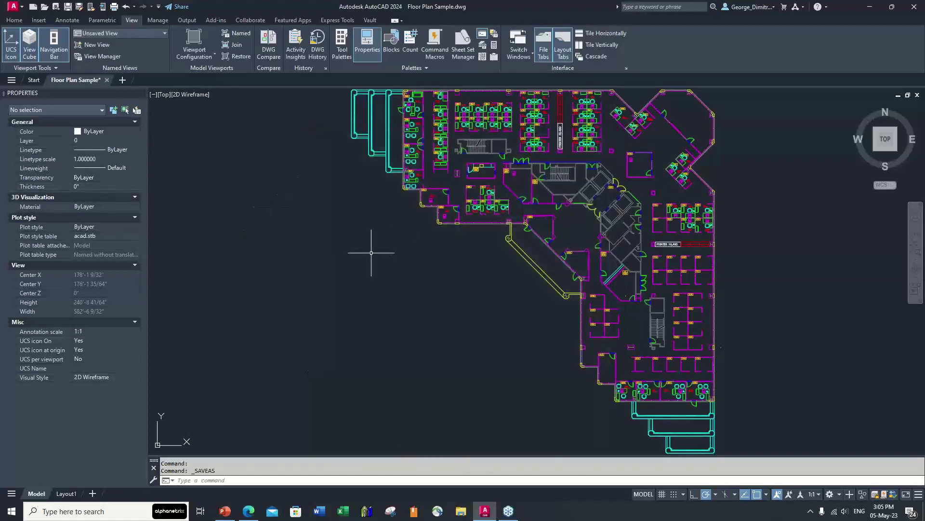
# Step: Switch back to PowerPoint on slide 5, 'Γενικές Πληροφορίες'
pyautogui.click(226, 512)
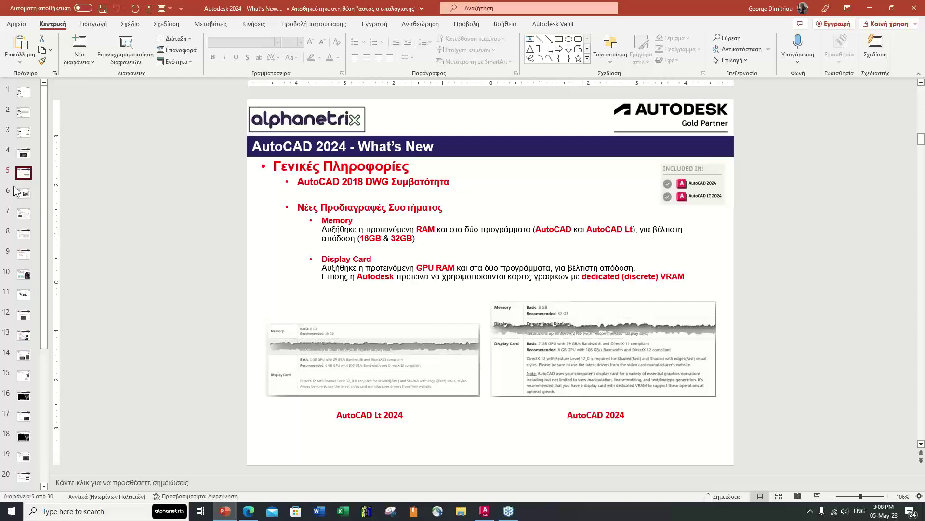
# Step: Show slide 6, 'ACAD for MAC – M series chip'
pyautogui.click(25, 197)
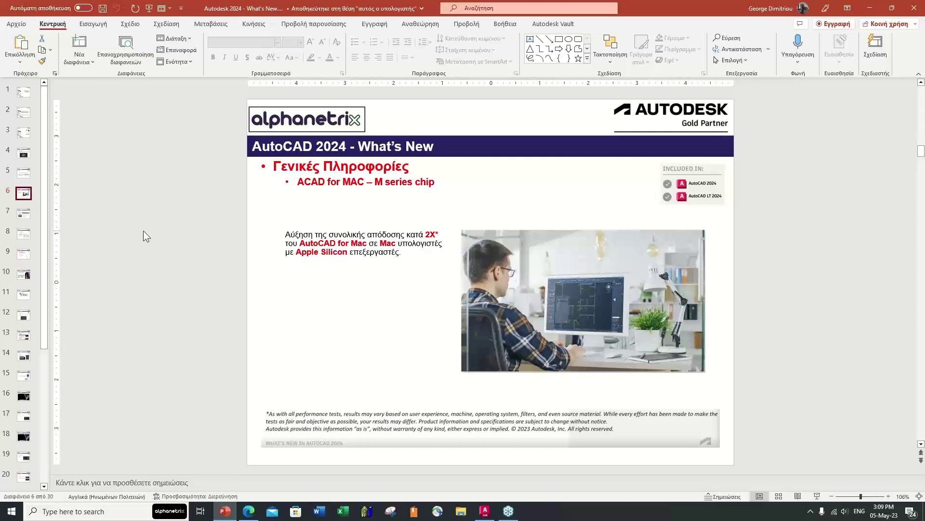
# Step: Move through the Autodesk Access slide to slide 8 on AutoCAD LT & AutoLISP, then return to Floor Plan Sample.dwg in AutoCAD
pyautogui.moveTo(23, 221); pyautogui.dragTo(68, 222)
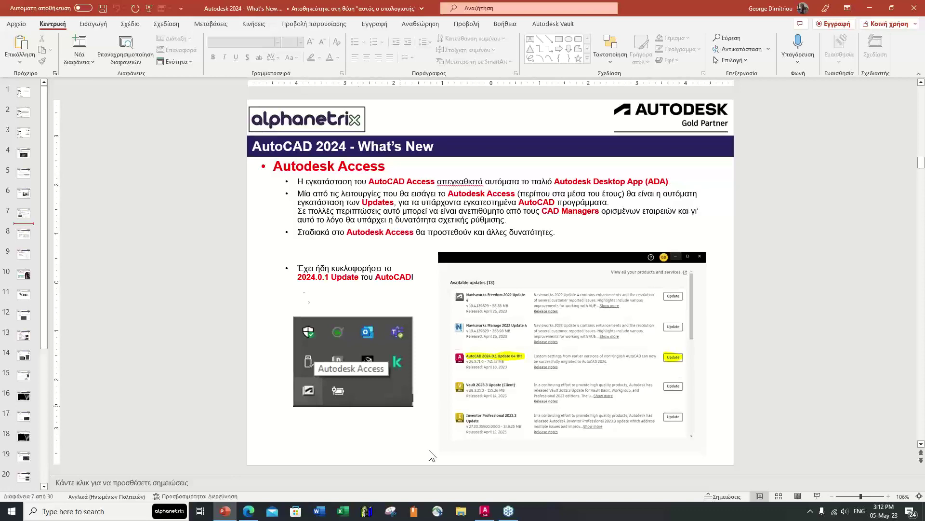
pyautogui.scroll(-1, 429, 450)
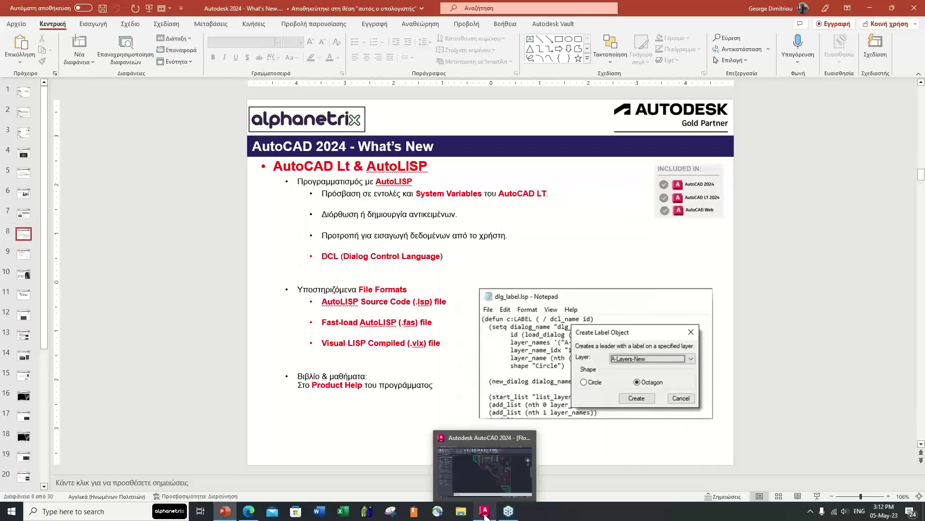
pyautogui.click(485, 512)
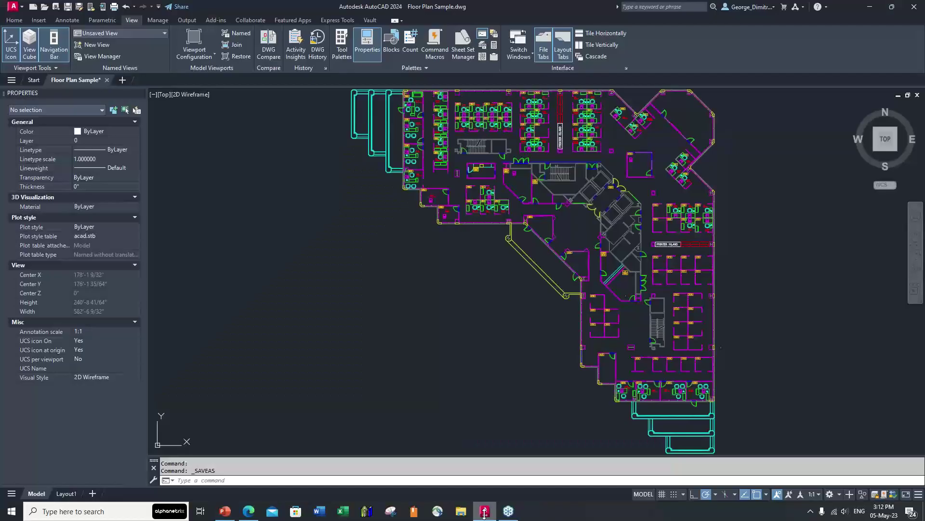
# Step: Show and close AutoCAD 2024's About version details, then return to PowerPoint's 'Συνεργασία' slide
pyautogui.click(825, 7)
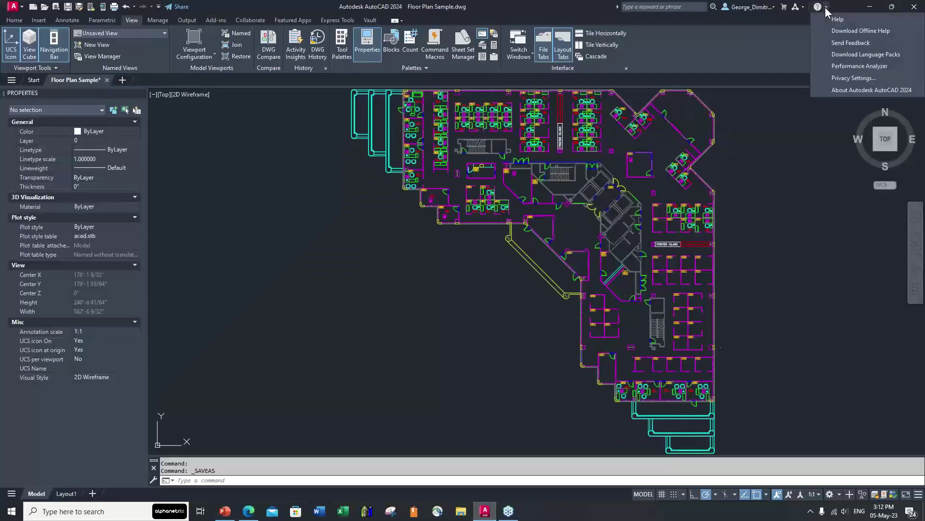
pyautogui.click(847, 90)
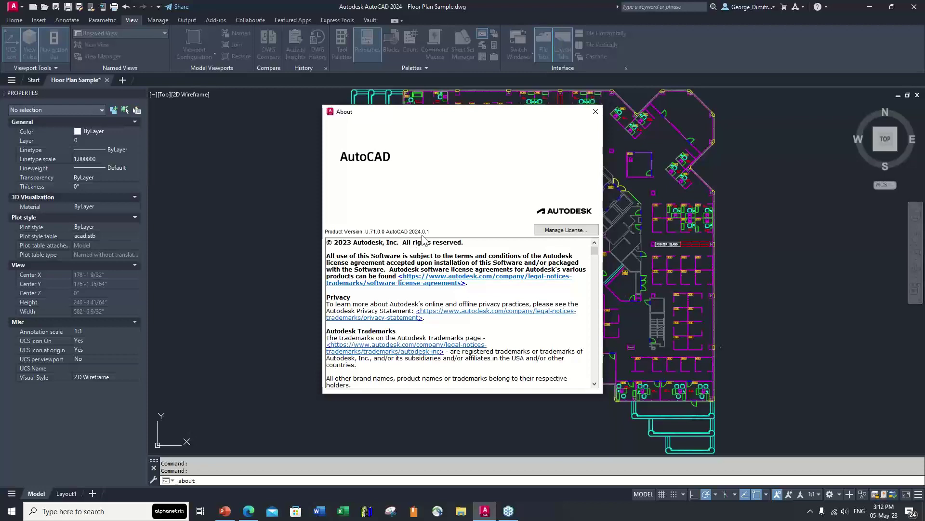
pyautogui.click(595, 113)
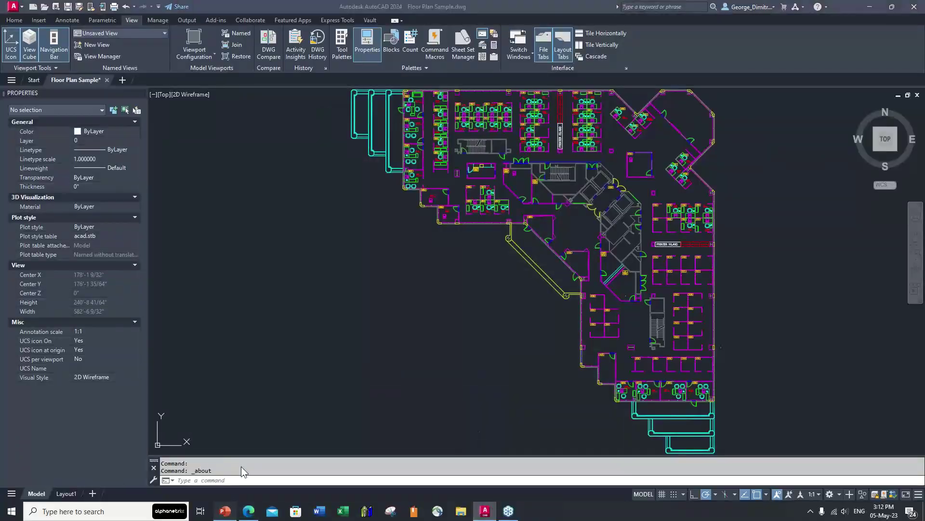
pyautogui.click(224, 515)
# Step: Scroll back to slide 7, 'Autodesk Access', and reveal the hidden taskbar tray icons
pyautogui.scroll(1, 266, 309)
pyautogui.scroll(1, 267, 309)
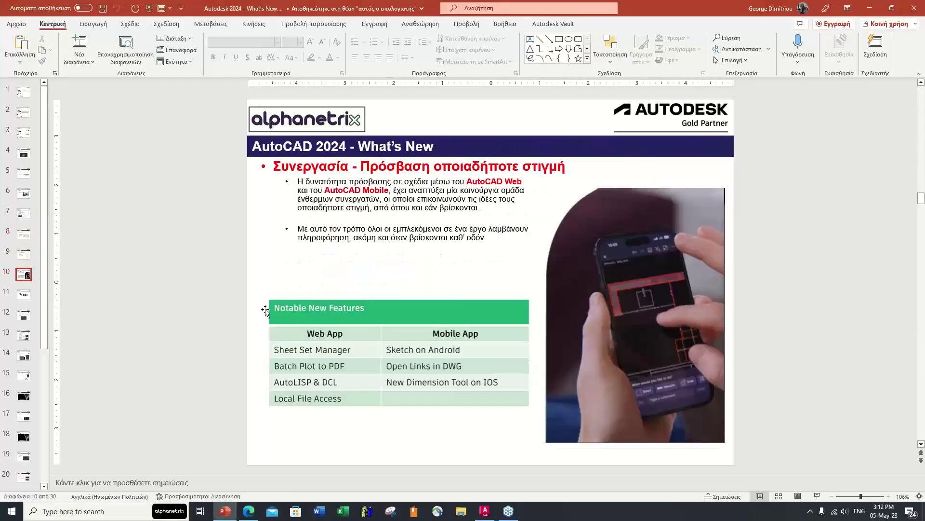
pyautogui.scroll(2, 266, 309)
pyautogui.scroll(1, 266, 309)
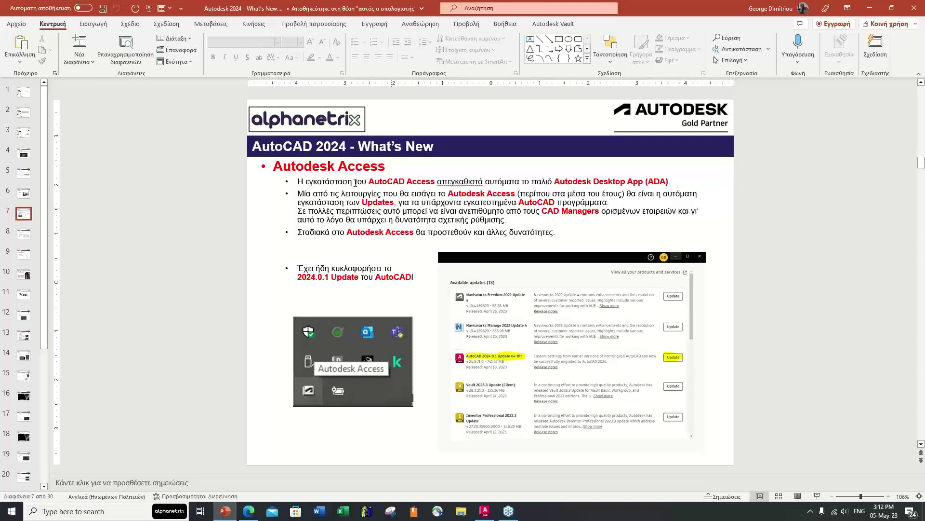
pyautogui.click(811, 512)
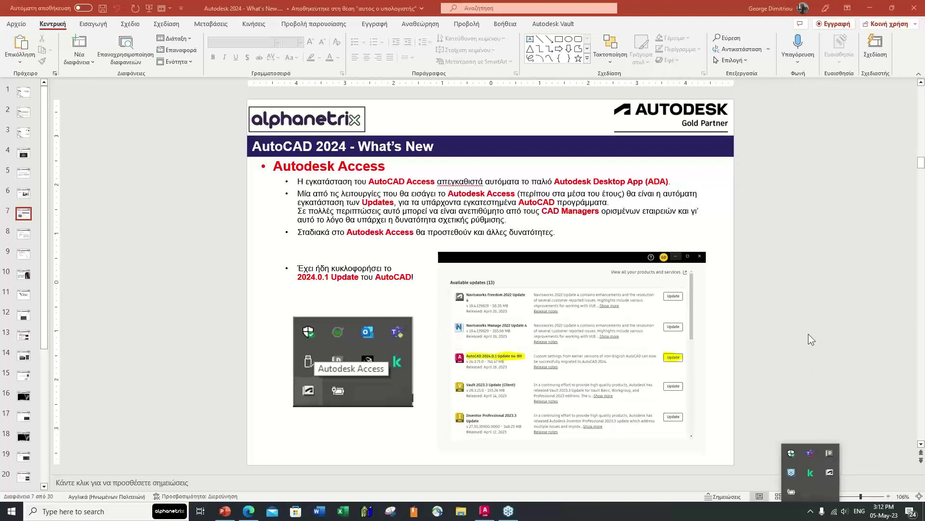
# Step: Close the tray flyout and display slide 8, 'AutoCAD Lt & AutoLISP'
pyautogui.click(776, 333)
pyautogui.click(27, 236)
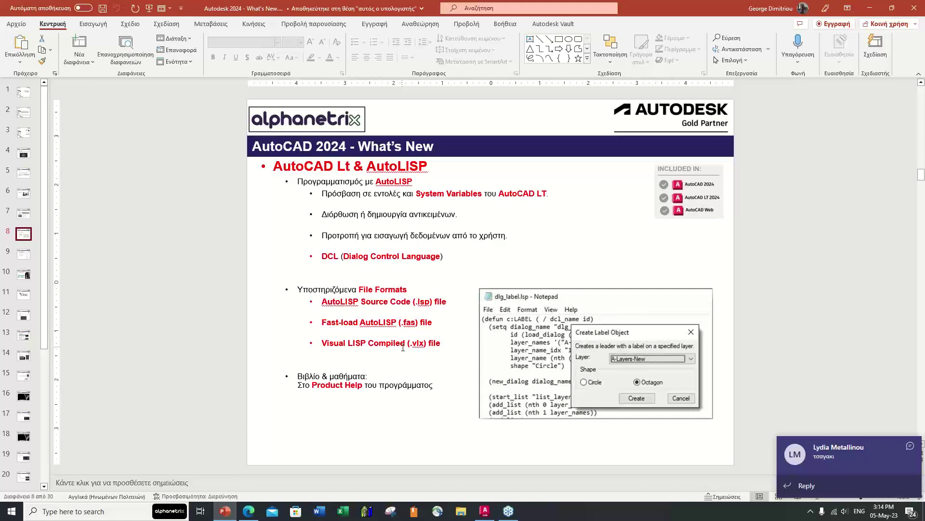
# Step: Close the Teams chat notification covering the bottom-right of slide 8
pyautogui.click(912, 446)
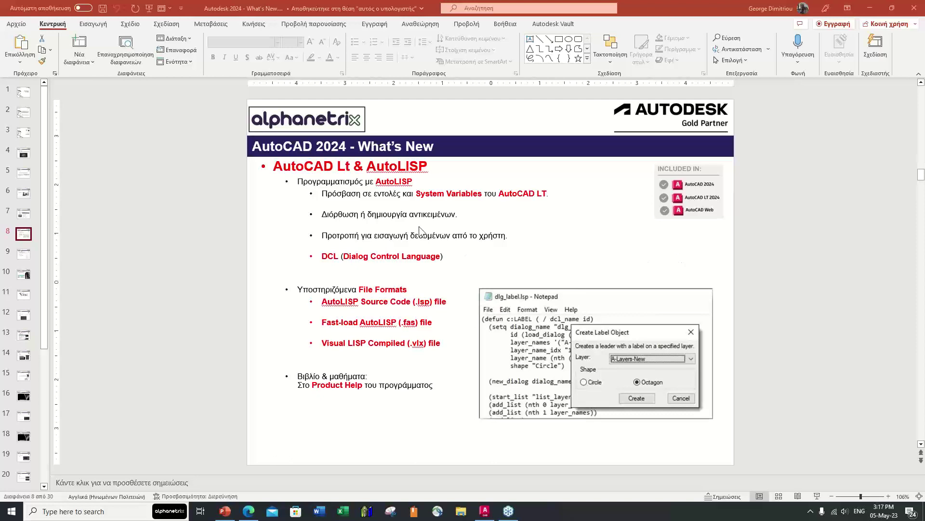
# Step: Display slide 9, 'AutoCAD Lt AutoLISP Περιορισμοί', on AutoLISP limitations
pyautogui.click(27, 252)
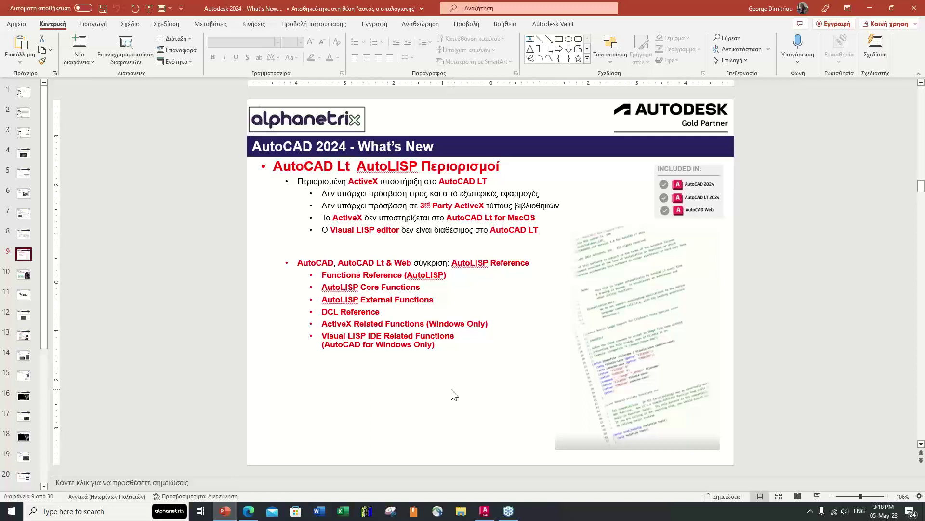
# Step: Display slide 10, 'Συνεργασία – Πρόσβαση οποιαδήποτε στιγμή', with the Web and Mobile App table
pyautogui.click(25, 279)
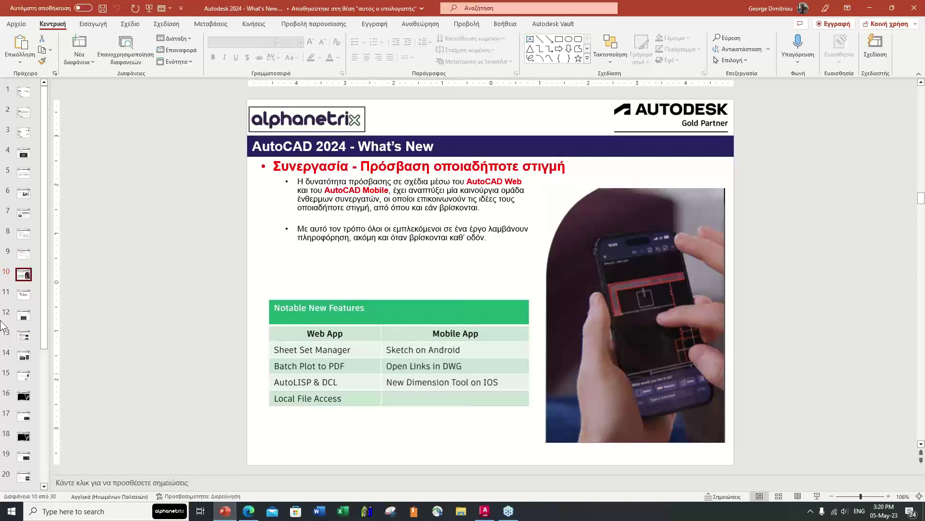
# Step: Step through slide 11 'AutoCAD 2024 New Features' to slide 12 'User Interface'
pyautogui.click(23, 286)
pyautogui.click(24, 298)
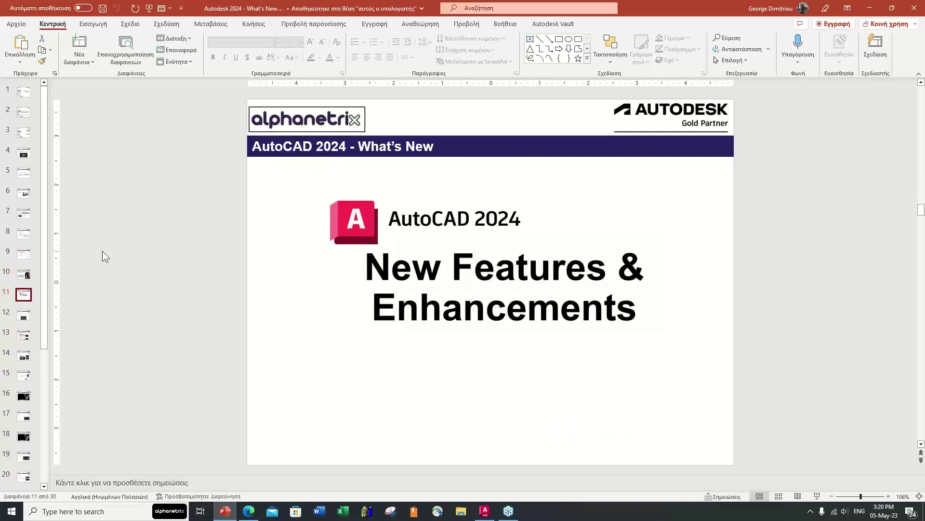
pyautogui.click(23, 314)
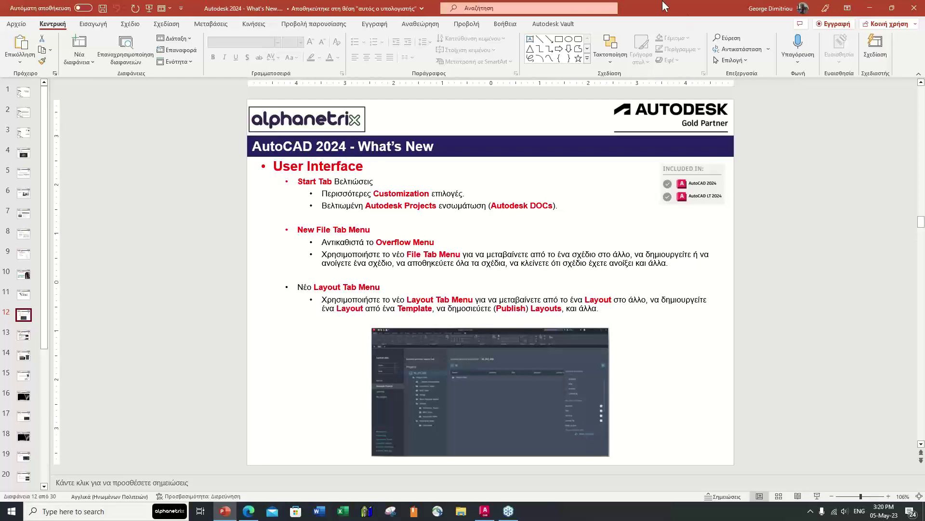
# Step: Switch to AutoCAD and show the Start tab with its Recent drawings and Announcements
pyautogui.hotkey('alt', 'Tab')
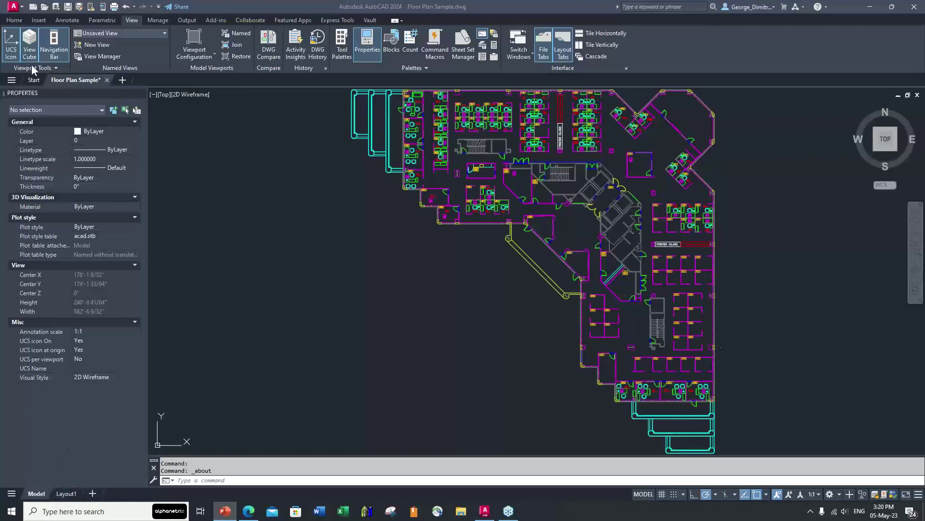
pyautogui.click(31, 82)
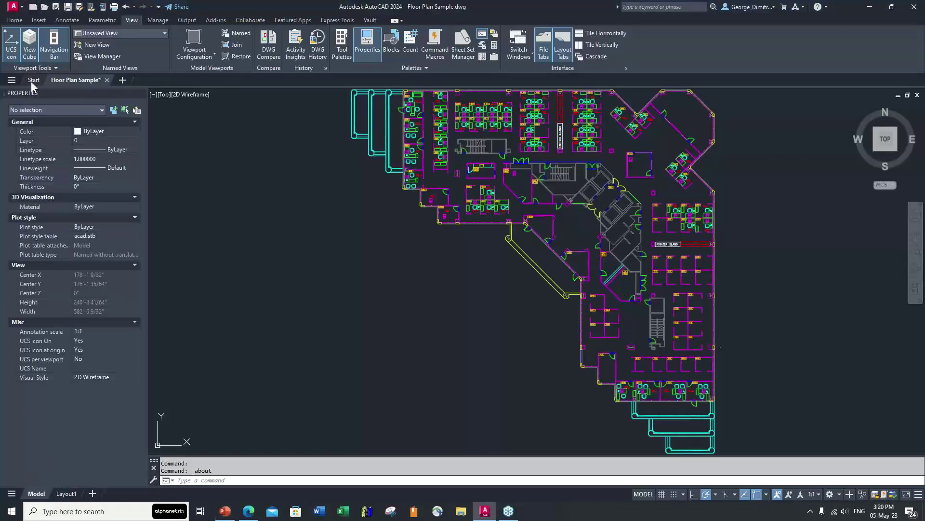
pyautogui.click(30, 82)
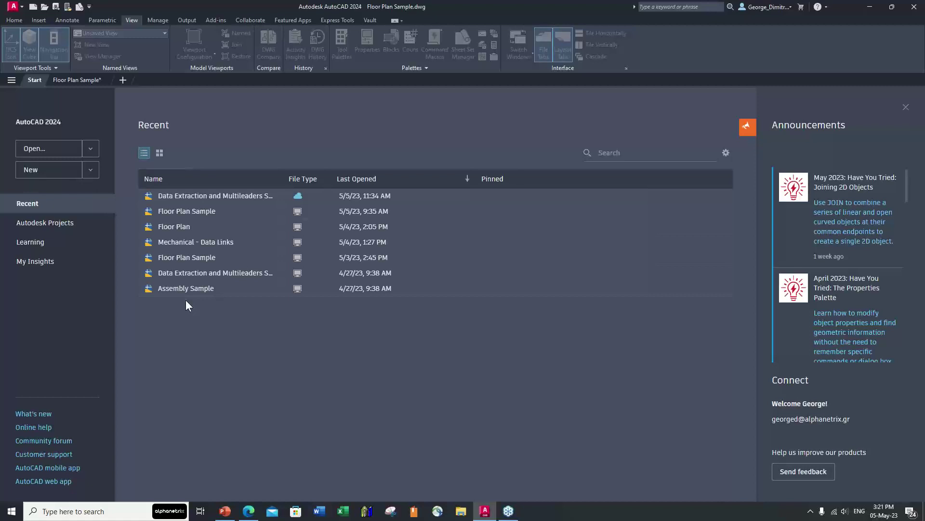
pyautogui.moveTo(216, 195)
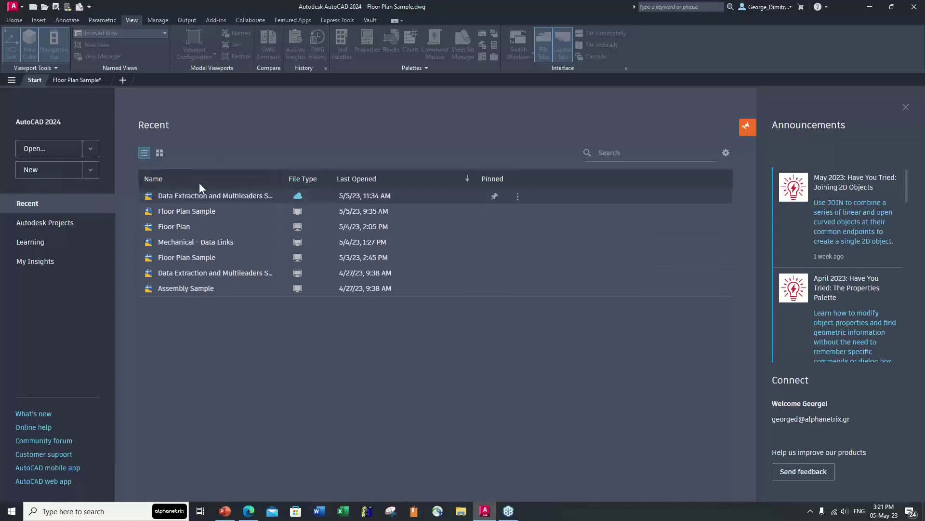
# Step: Toggle Recent drawings to grid view and back to list, then open Column Settings
pyautogui.click(160, 154)
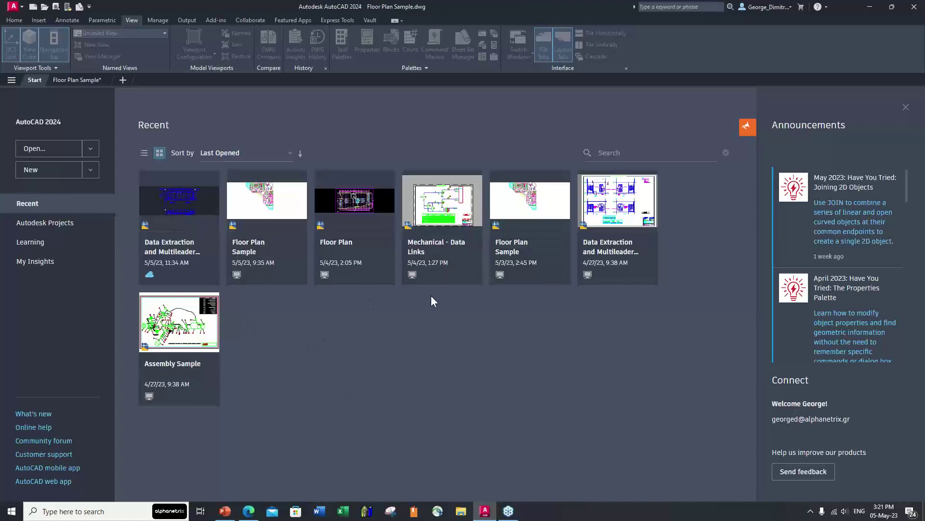
pyautogui.click(144, 153)
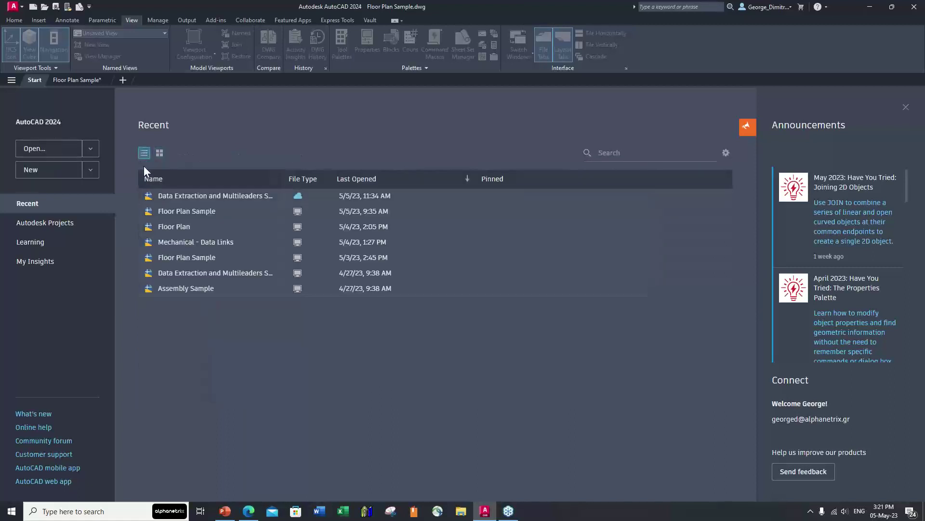
pyautogui.moveTo(216, 273)
pyautogui.moveTo(246, 273)
pyautogui.moveTo(433, 273)
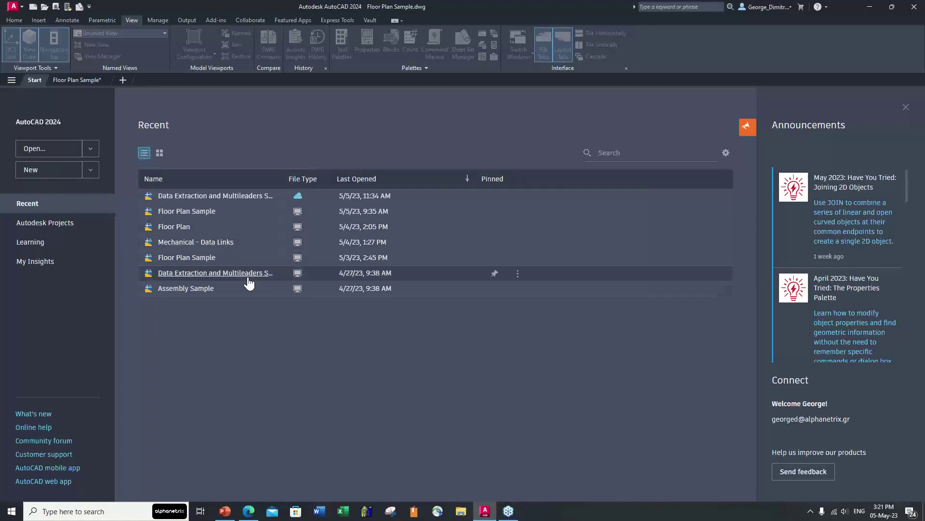
pyautogui.click(726, 153)
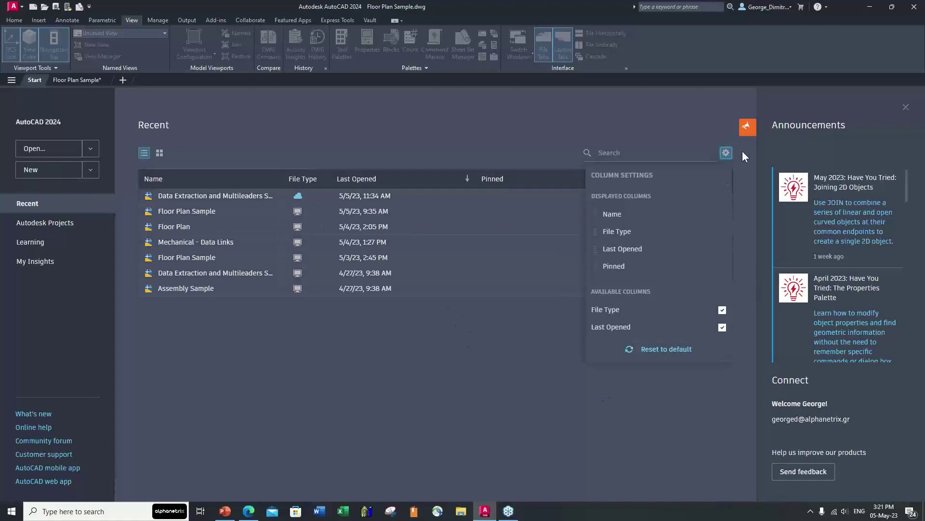
# Step: Close Column Settings, leaving the Recent list with Name, File Type, Last Opened and Pinned columns
pyautogui.click(515, 371)
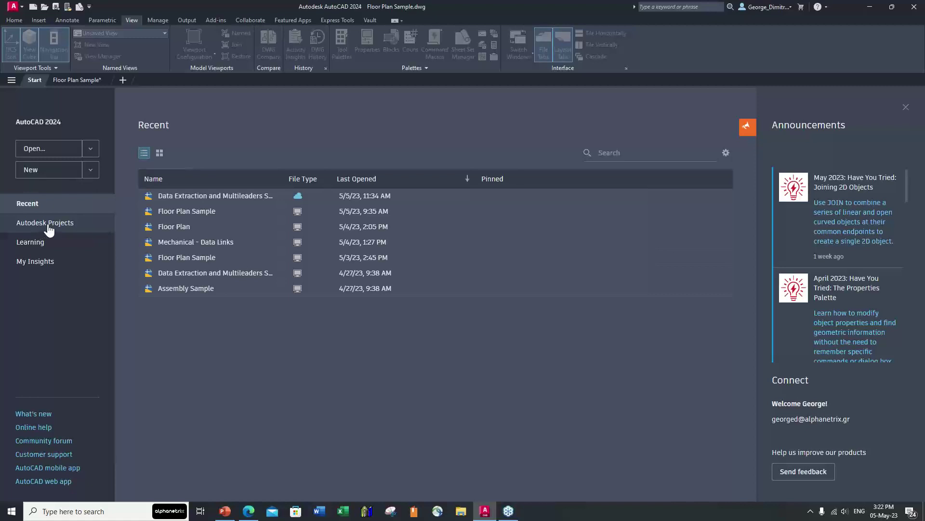
pyautogui.click(49, 228)
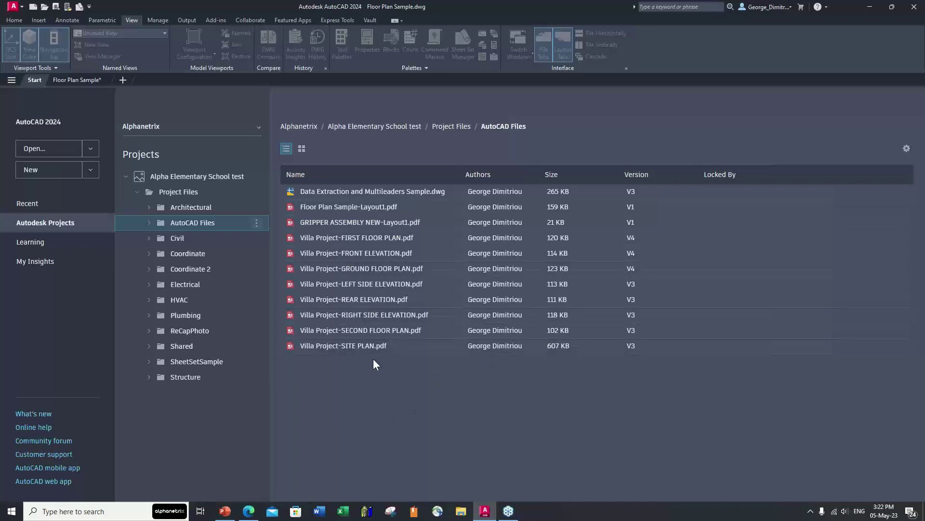
pyautogui.click(810, 511)
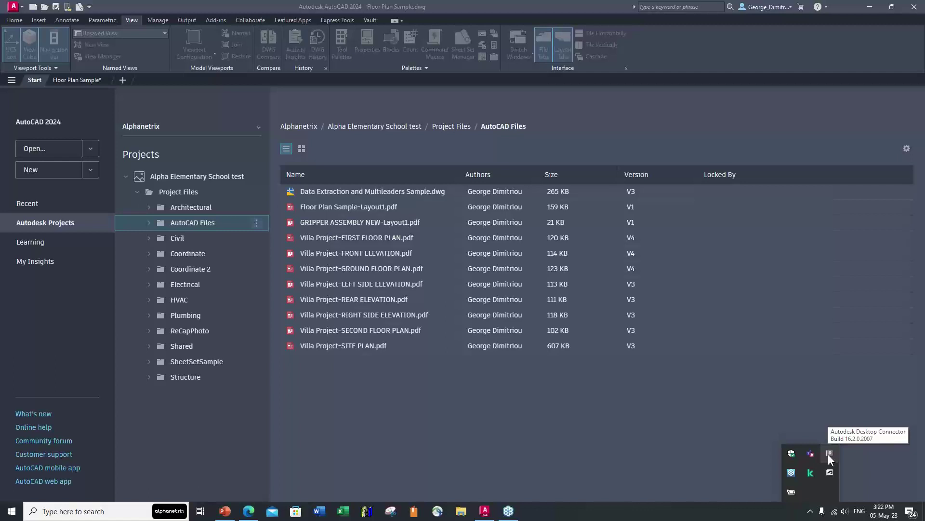
pyautogui.click(635, 427)
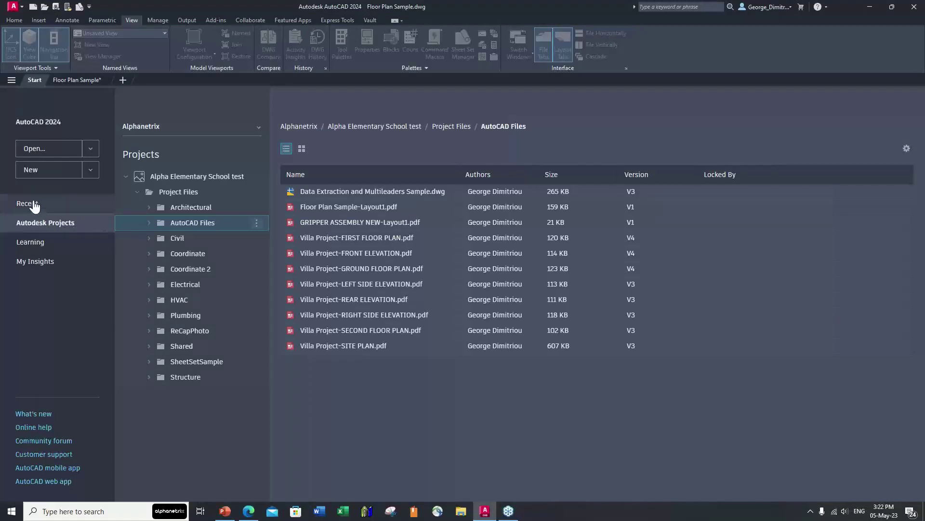
# Step: Show the Recent drawings list, then return to the Floor Plan Sample drawing tab
pyautogui.click(34, 206)
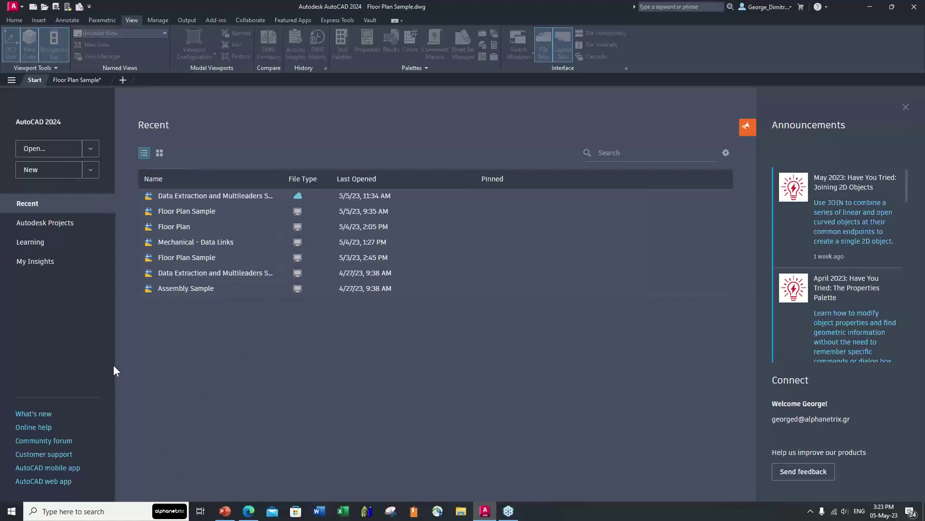
pyautogui.click(68, 79)
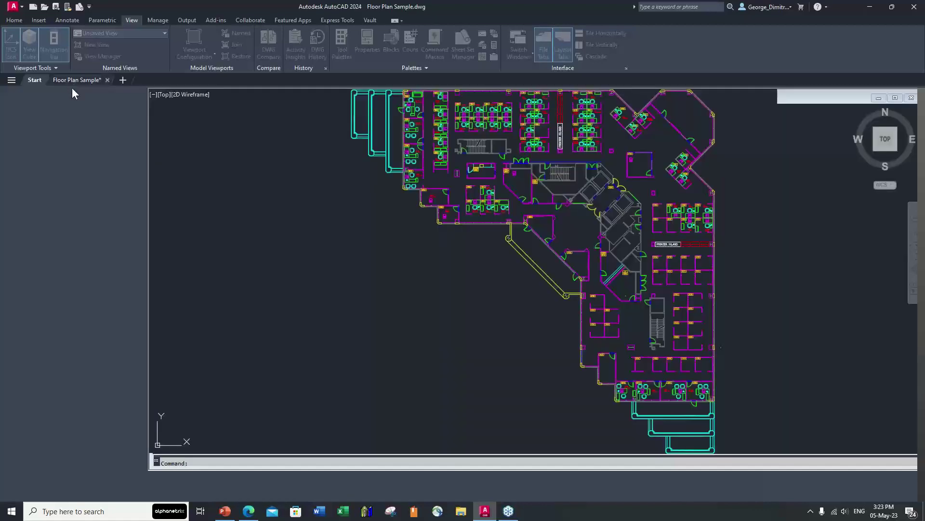
pyautogui.click(12, 81)
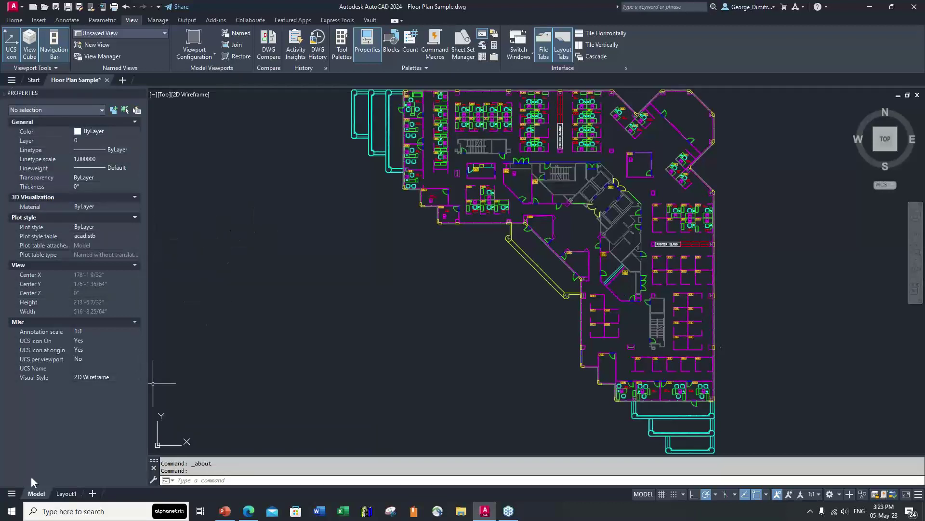
pyautogui.click(12, 495)
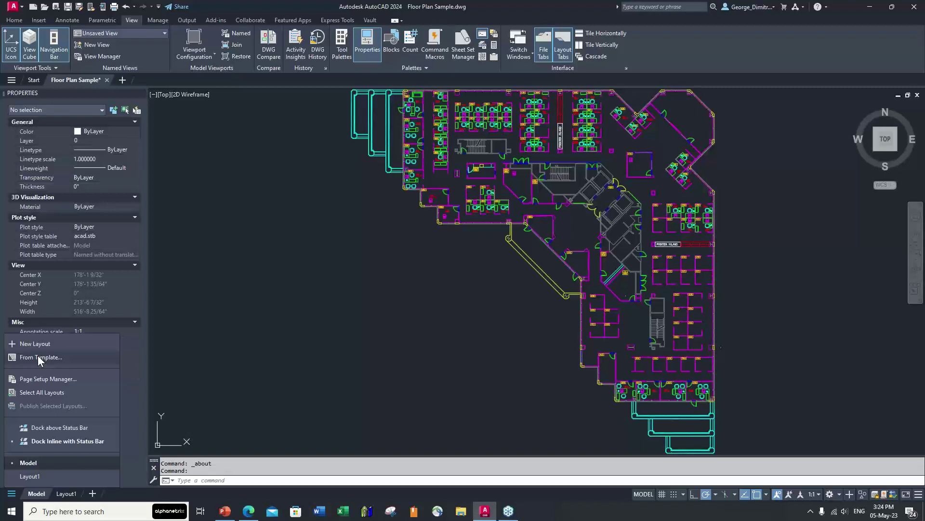
pyautogui.click(291, 123)
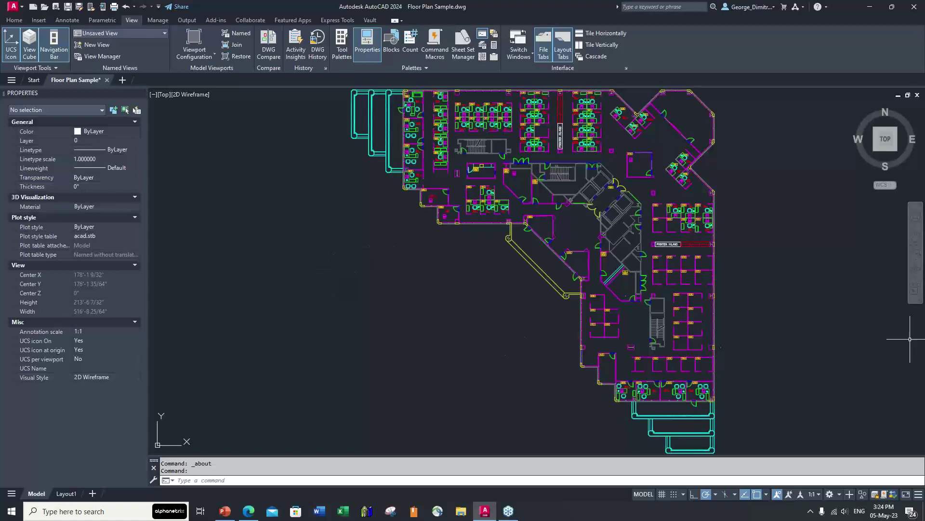
# Step: Show slide 13 on the PublishToWeb PNG (Transparent) driver in maximized PowerPoint, then return to AutoCAD
pyautogui.hotkey('alt', 'Tab')
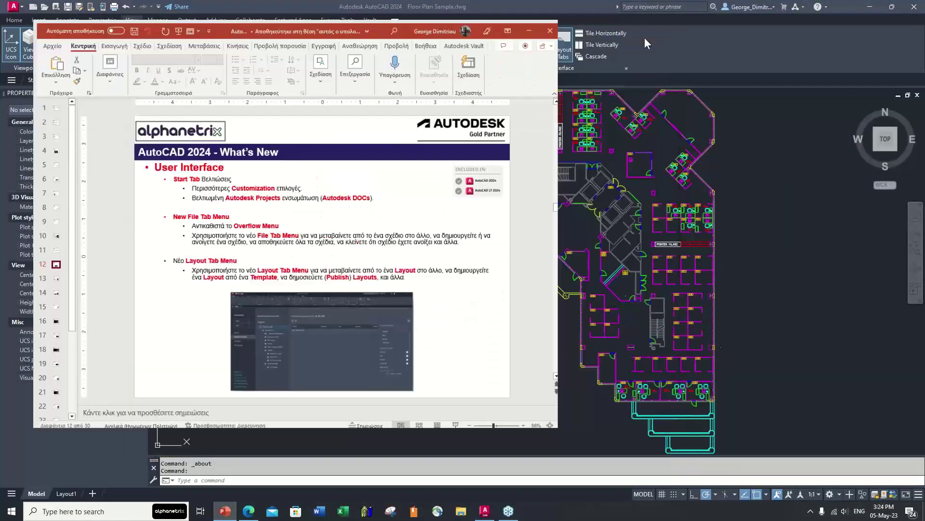
pyautogui.click(644, 41)
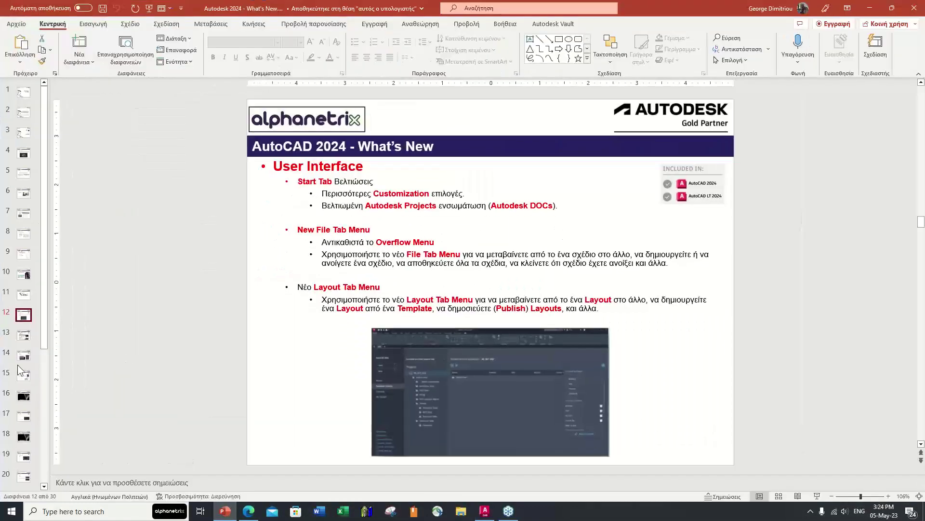
pyautogui.click(20, 340)
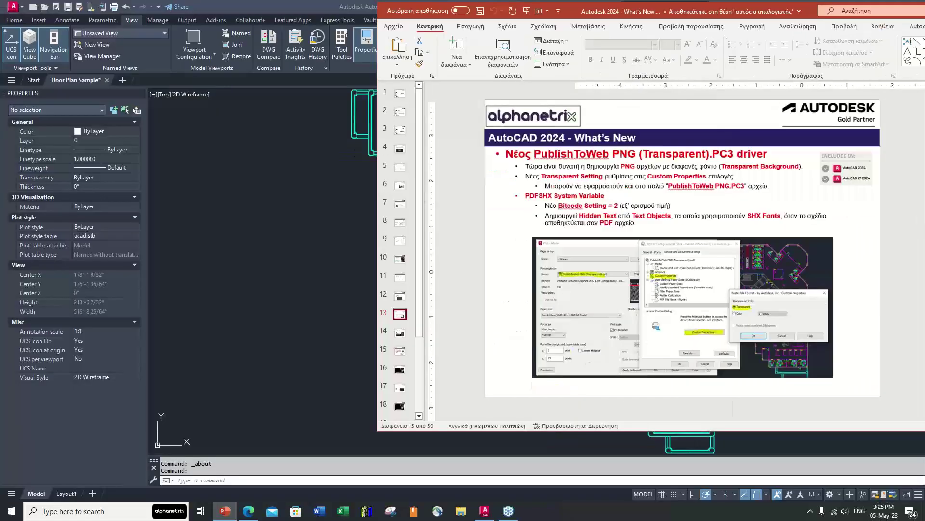
pyautogui.hotkey('alt', 'Tab')
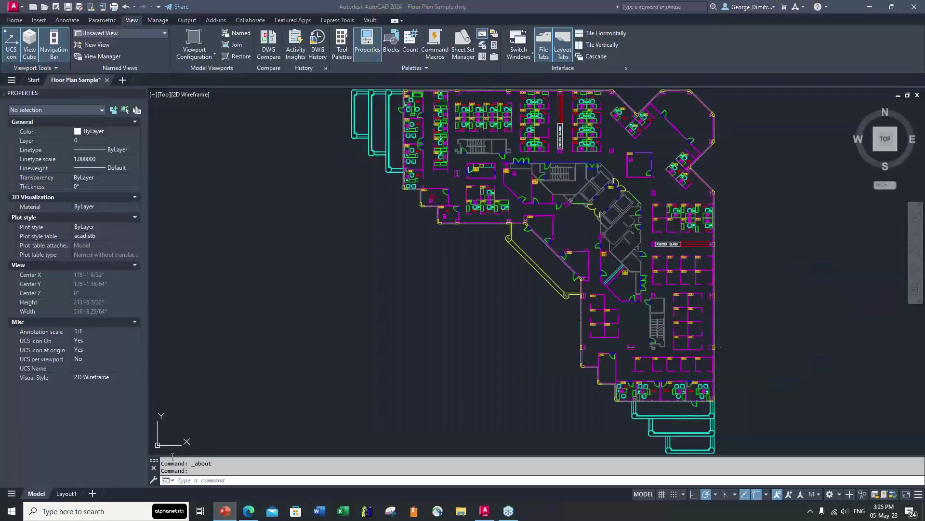
# Step: Open the Plot dialog for model space and choose the PublishToWeb PNG (Transparent).pc3 plotter
pyautogui.rightClick(38, 494)
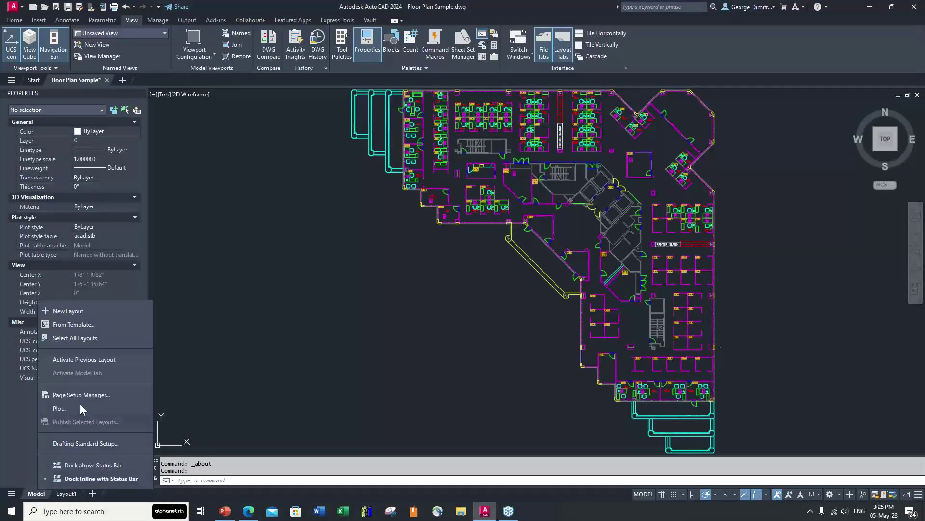
pyautogui.press('Escape')
pyautogui.hotkey('ctrl', 'p')
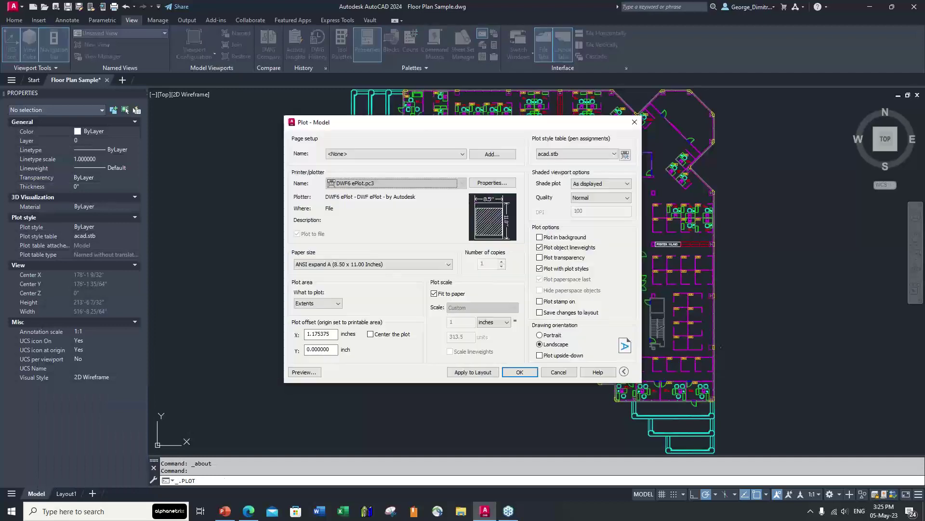
pyautogui.moveTo(413, 131); pyautogui.dragTo(305, 141)
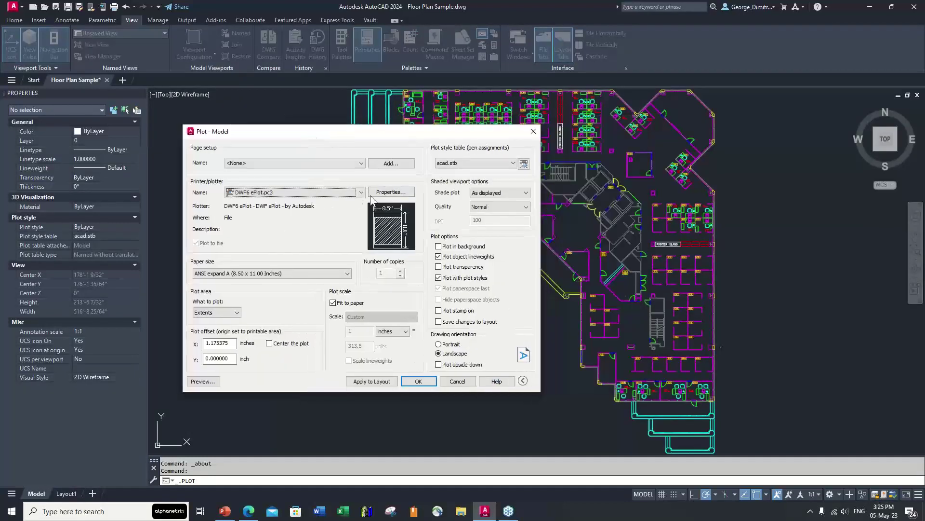
pyautogui.click(361, 193)
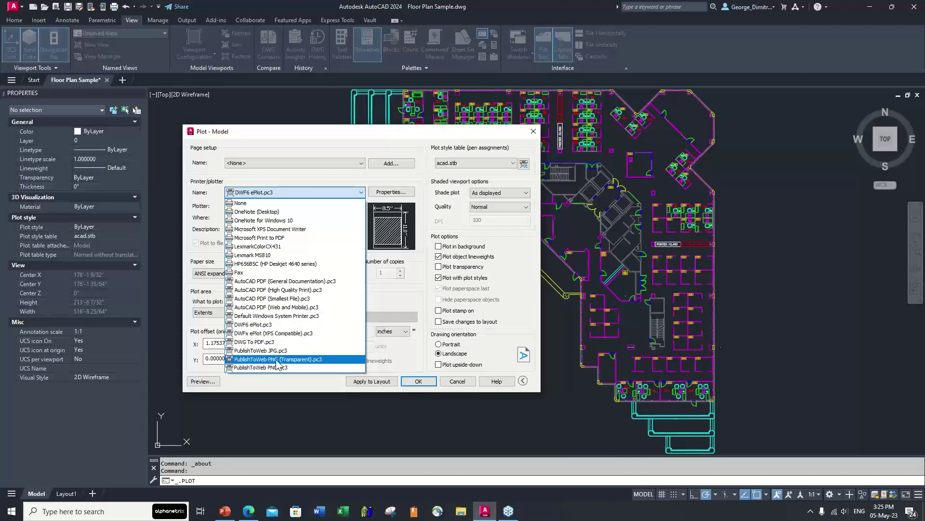
pyautogui.click(307, 363)
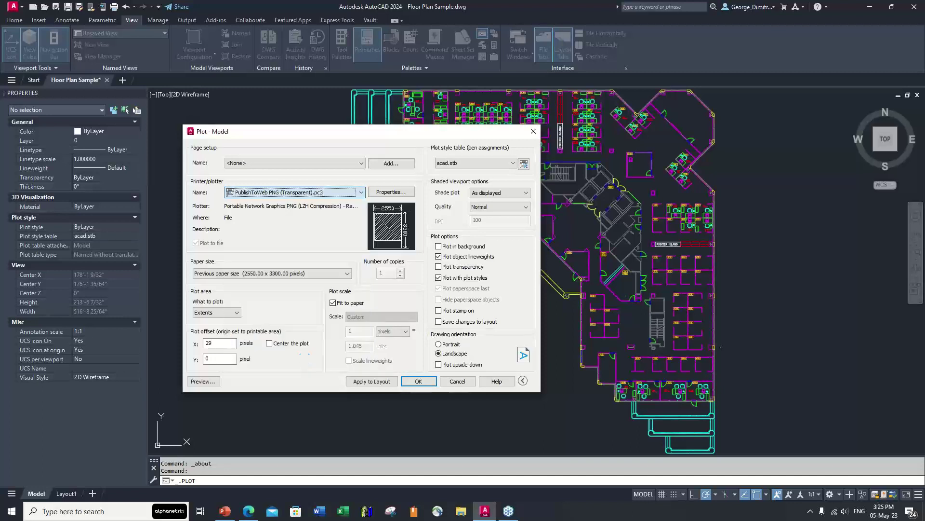
# Step: Review the transparent PNG driver's custom raster properties, then close them and the configuration editor unchanged
pyautogui.click(390, 189)
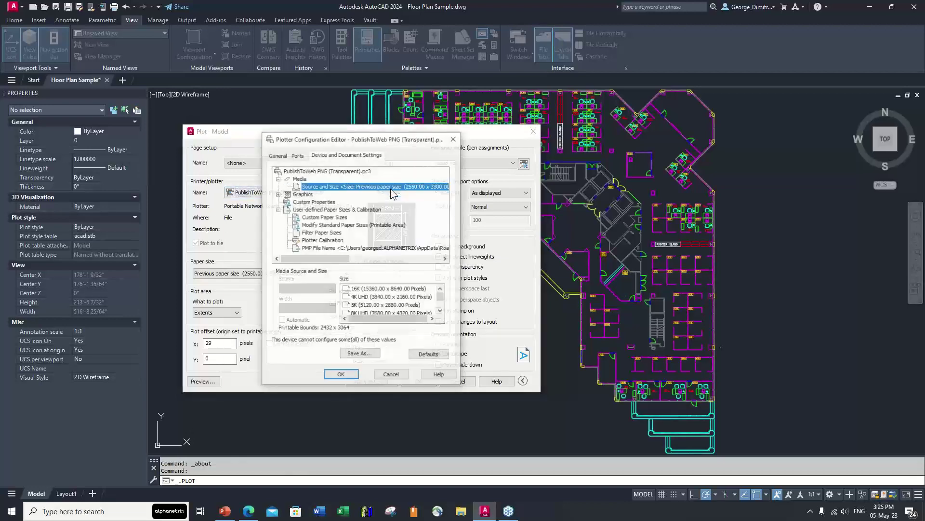
pyautogui.click(315, 202)
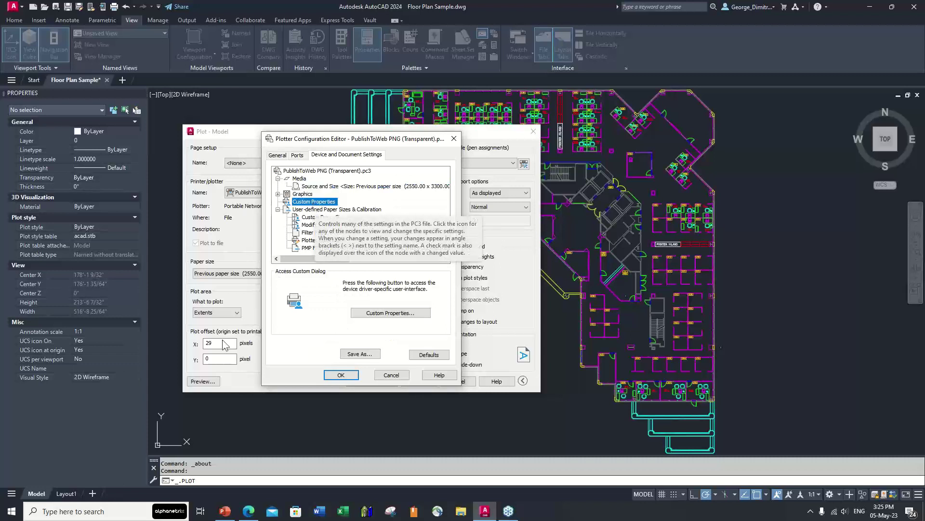
pyautogui.click(390, 313)
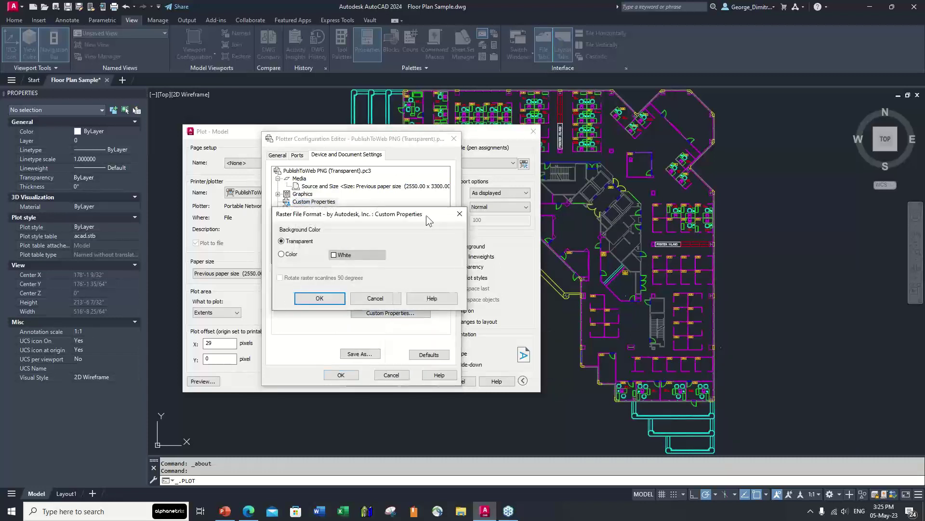
pyautogui.moveTo(354, 221); pyautogui.dragTo(557, 216)
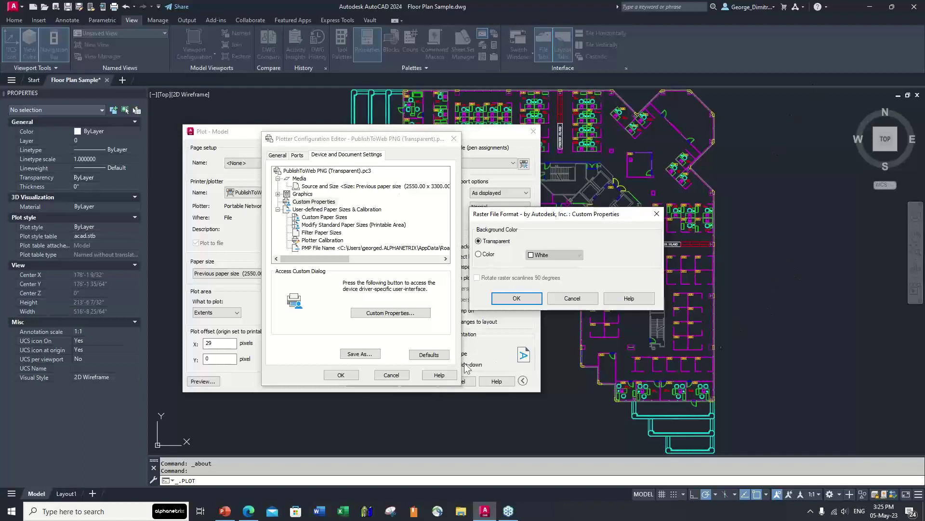
pyautogui.click(656, 214)
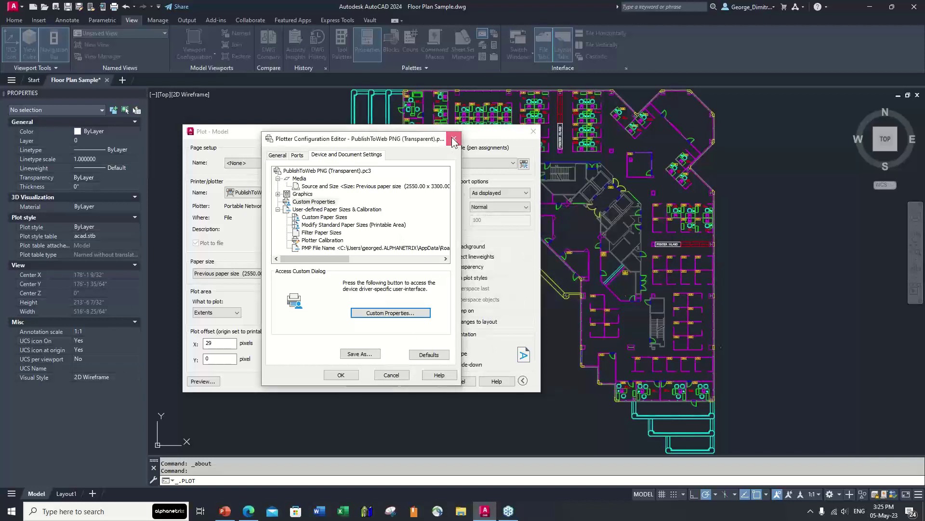
pyautogui.click(453, 139)
# Step: Switch the plot device to PublishToWeb PNG.pc3 and show its Custom Properties settings
pyautogui.click(361, 192)
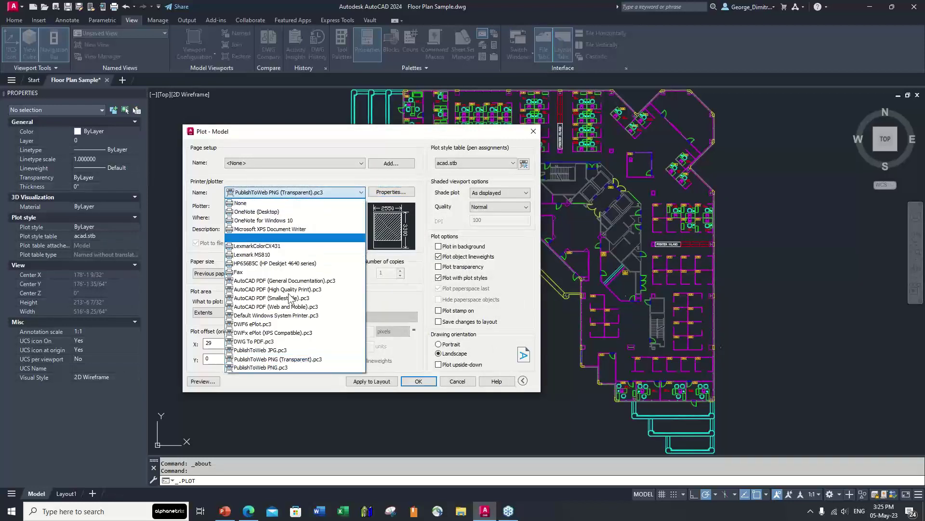
pyautogui.click(260, 368)
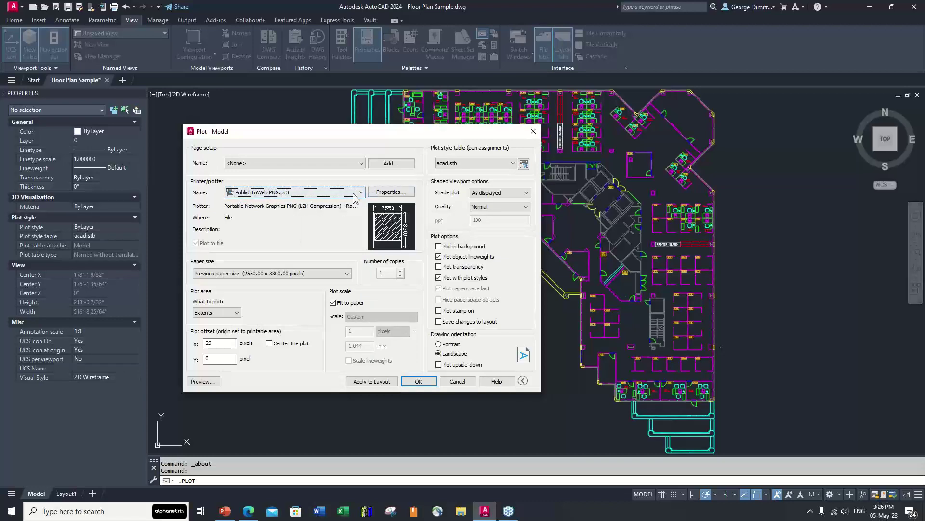
pyautogui.click(386, 193)
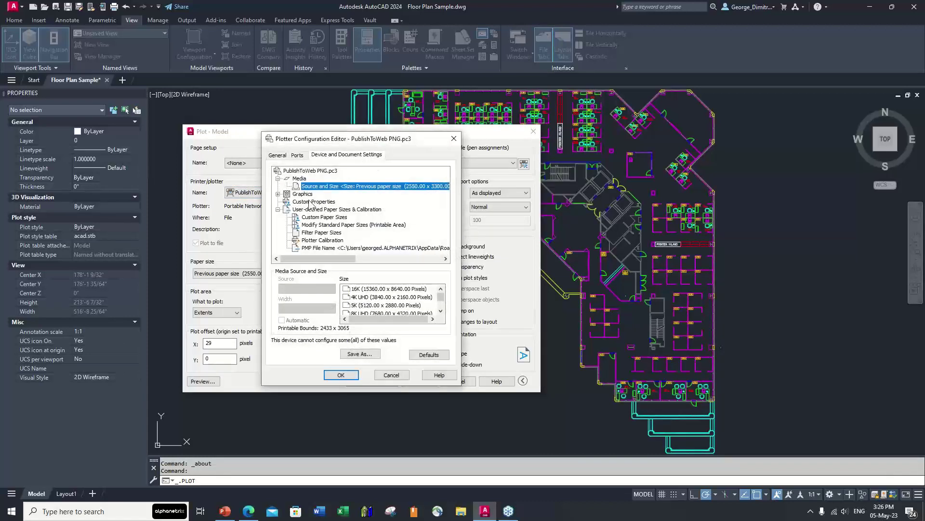
pyautogui.click(303, 202)
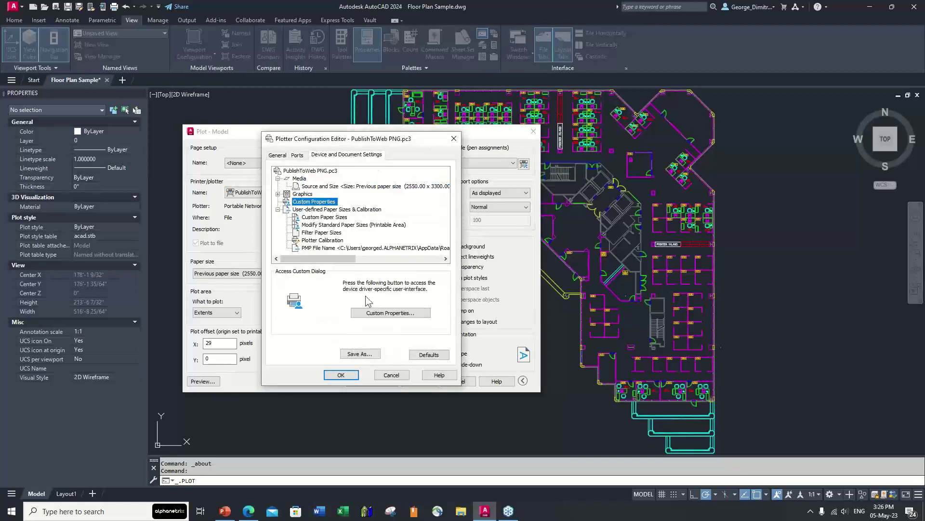
# Step: Toggle the PNG background between Transparent and white, cancel the change, and close both dialogs
pyautogui.click(379, 314)
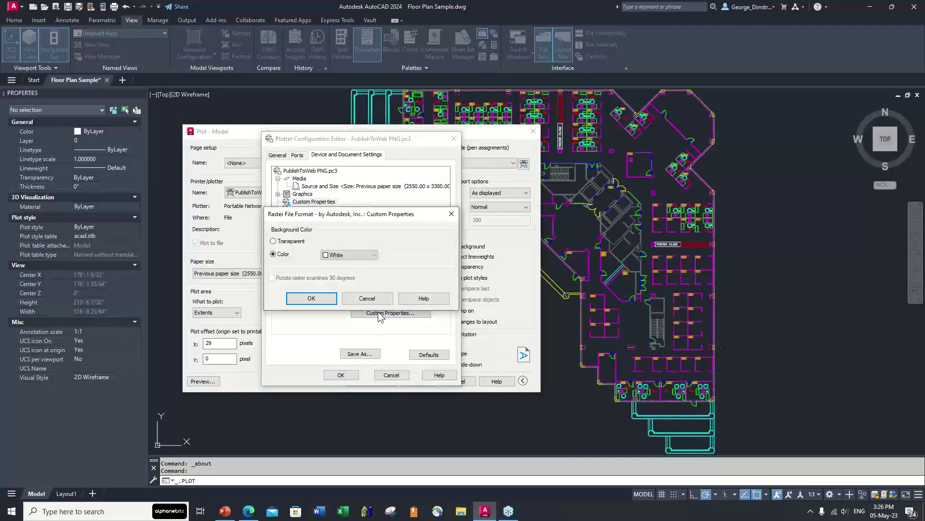
pyautogui.moveTo(342, 214); pyautogui.dragTo(632, 218)
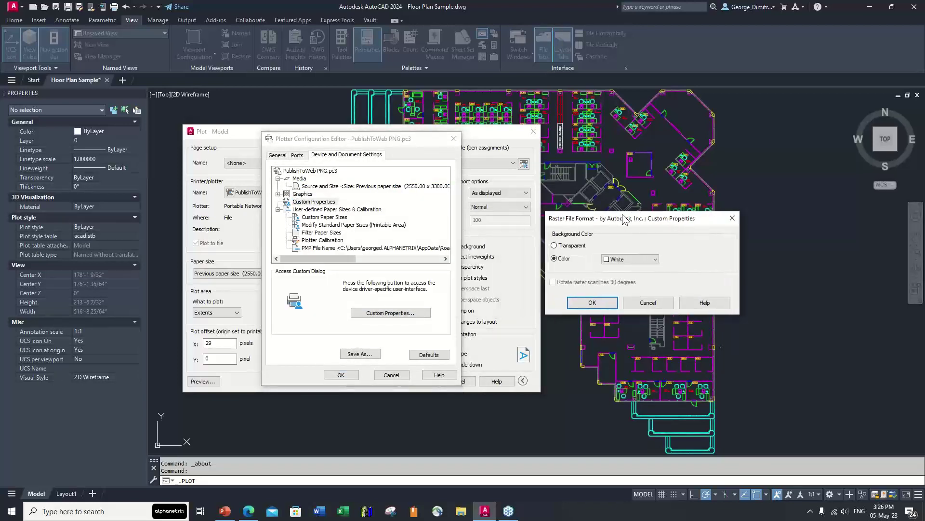
pyautogui.click(565, 246)
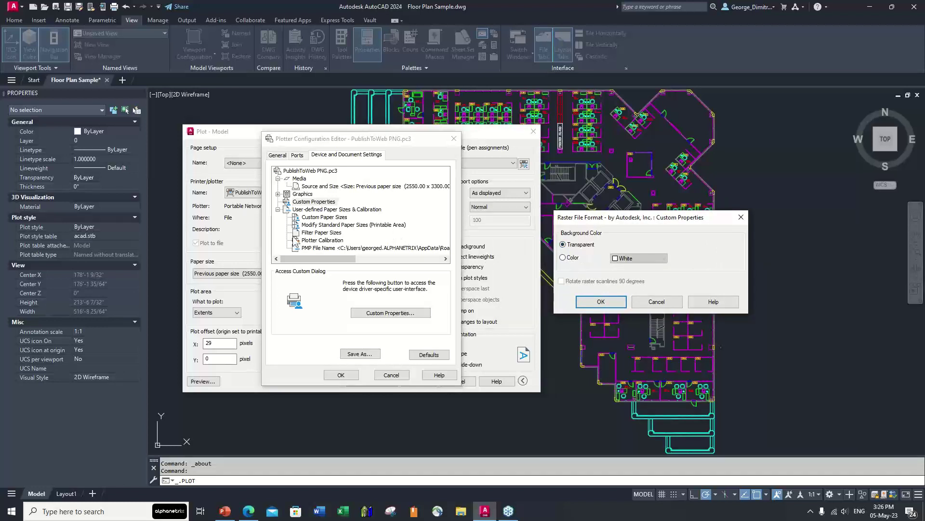
pyautogui.click(568, 258)
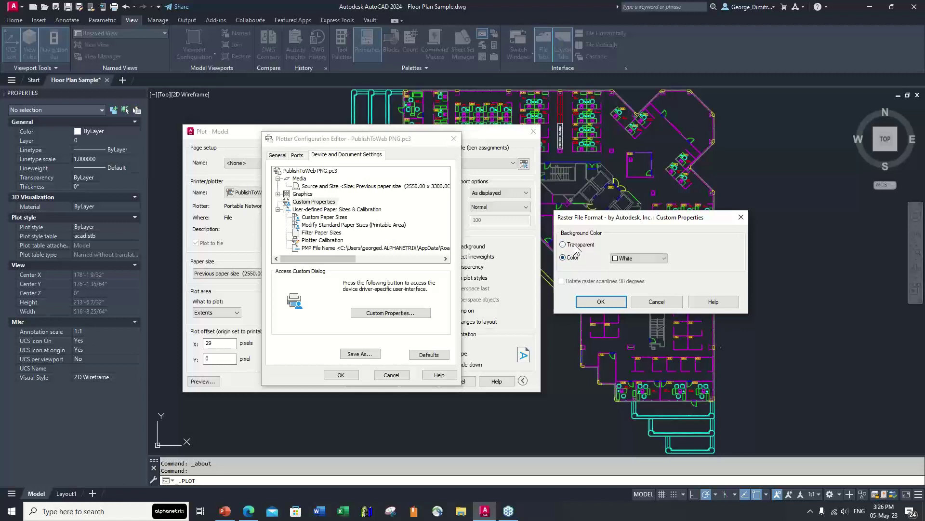
pyautogui.click(656, 301)
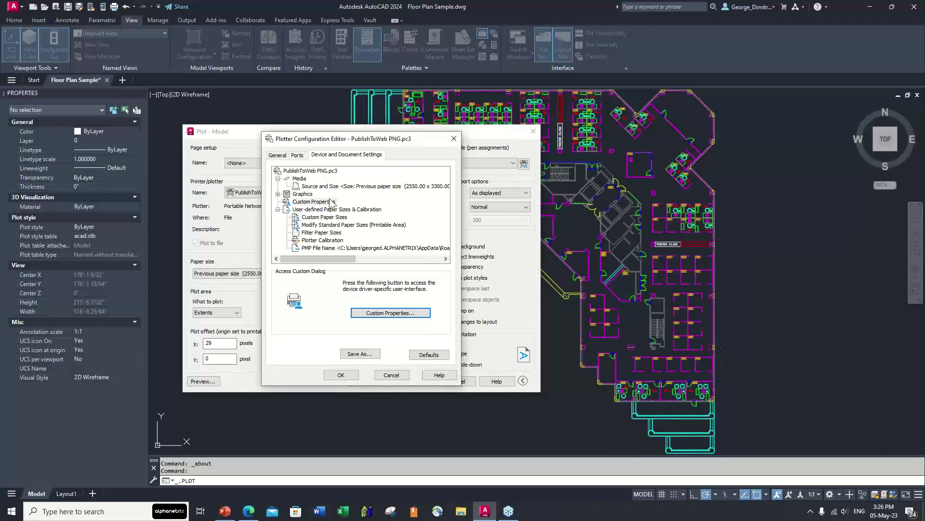
pyautogui.click(452, 140)
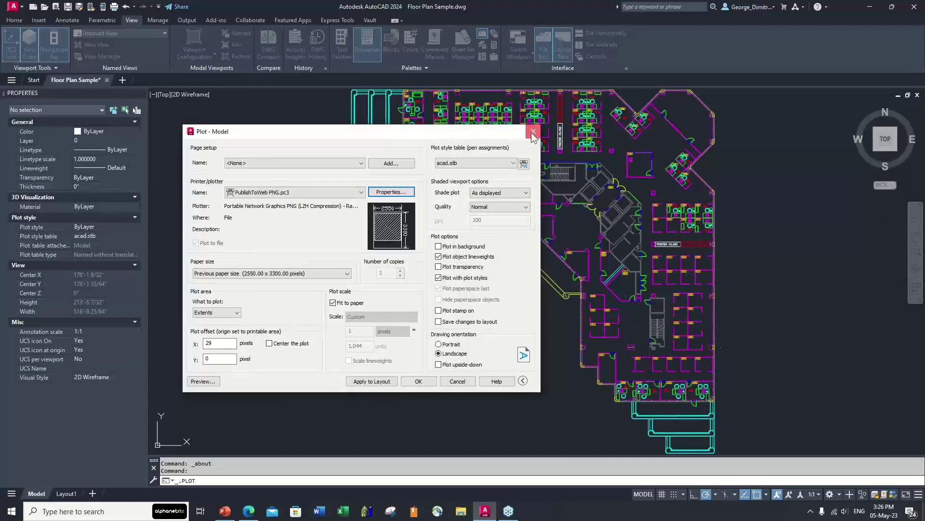
pyautogui.click(533, 131)
# Step: Bring PowerPoint back maximized and advance to slide 14, 'Trace Command'
pyautogui.hotkey('alt', 'Tab')
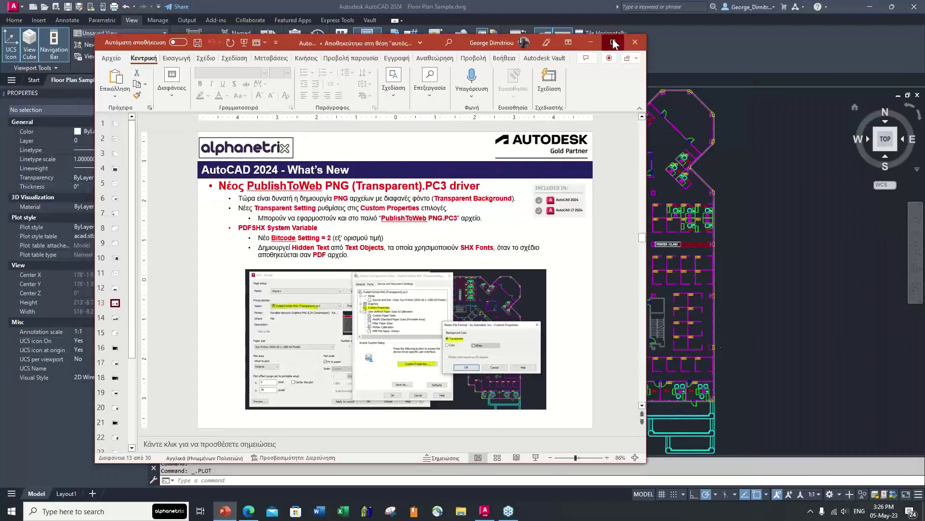
pyautogui.click(614, 43)
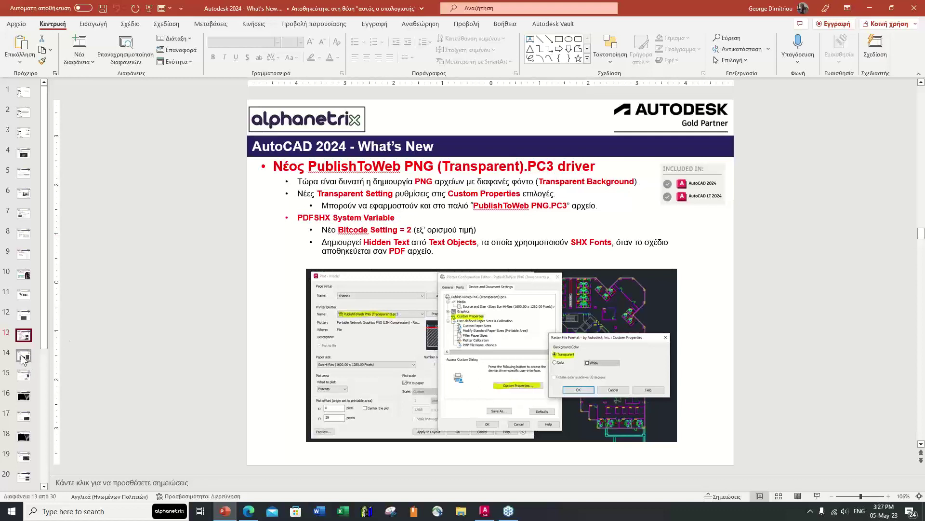
pyautogui.click(23, 357)
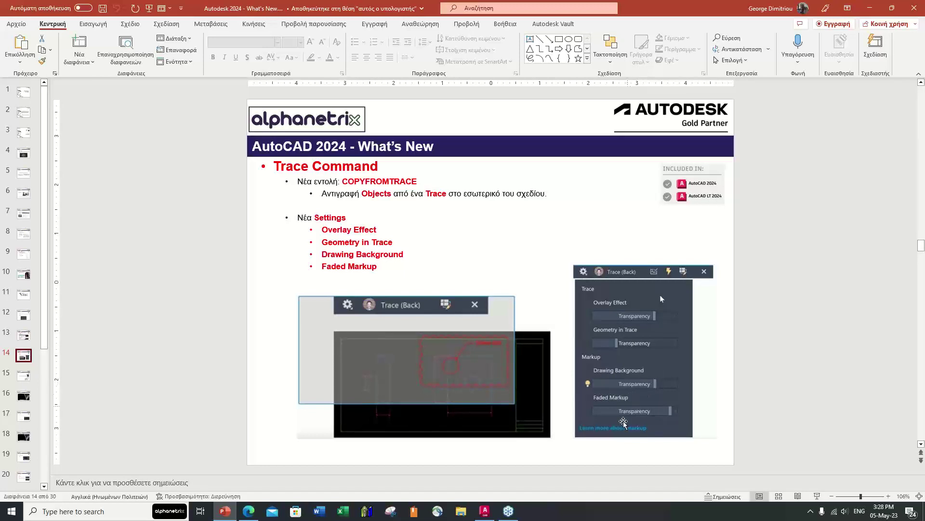
# Step: Go to slide 15, 'Markup Import & Markup Assist'
pyautogui.click(23, 377)
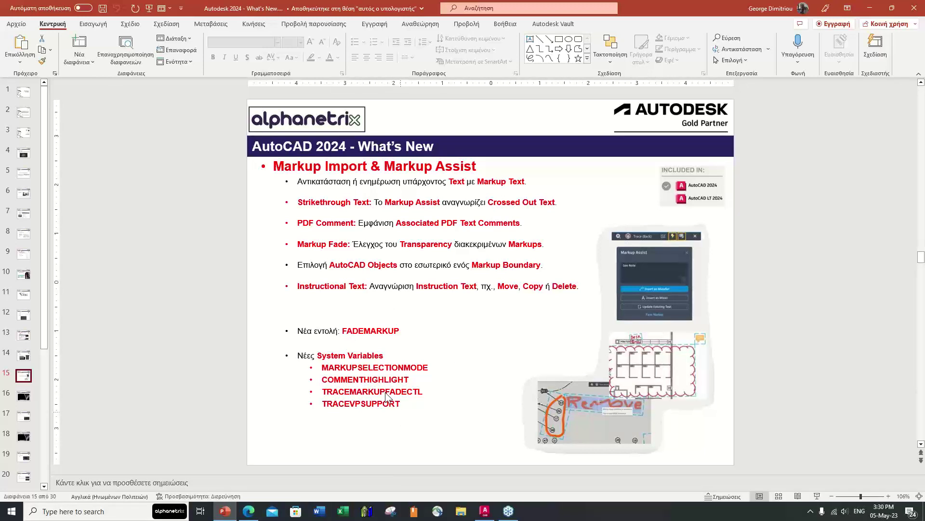
# Step: Open slide 16, 'Markup Import & Markup Assist – Demo', with its embedded video
pyautogui.click(23, 396)
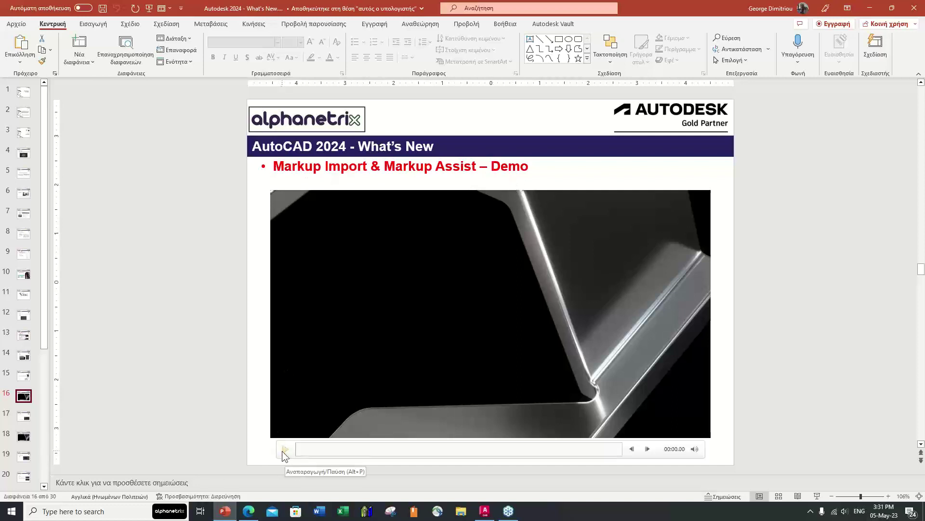
# Step: Play the slide 16 markup demo video through to its end at 01:59.72
pyautogui.click(284, 450)
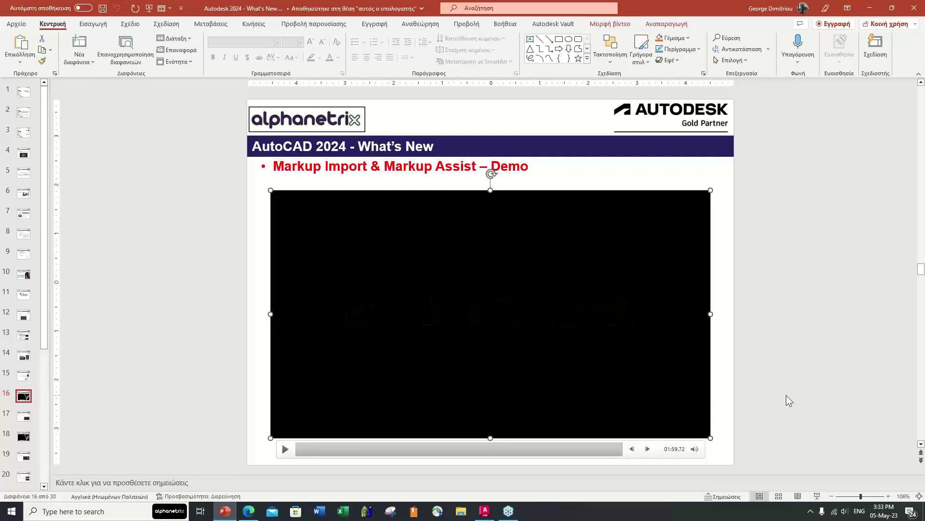
# Step: Open slide 17, 'Smart Blocks: Placement', listing the AUTOPLACEMENT and PLACEMENTSWITCH variables
pyautogui.click(23, 417)
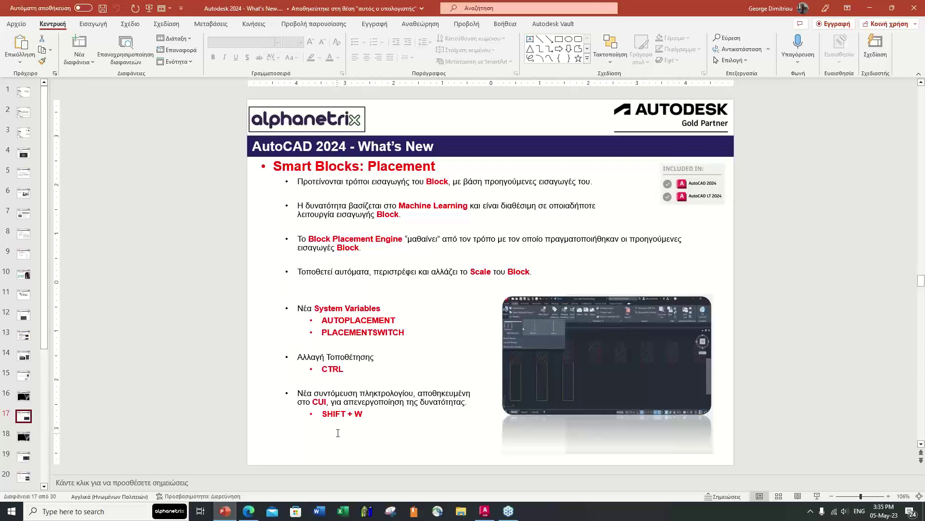
# Step: Advance to slide 18 and play the Smart Blocks placement demo video to 00:48.08
pyautogui.press('Down')
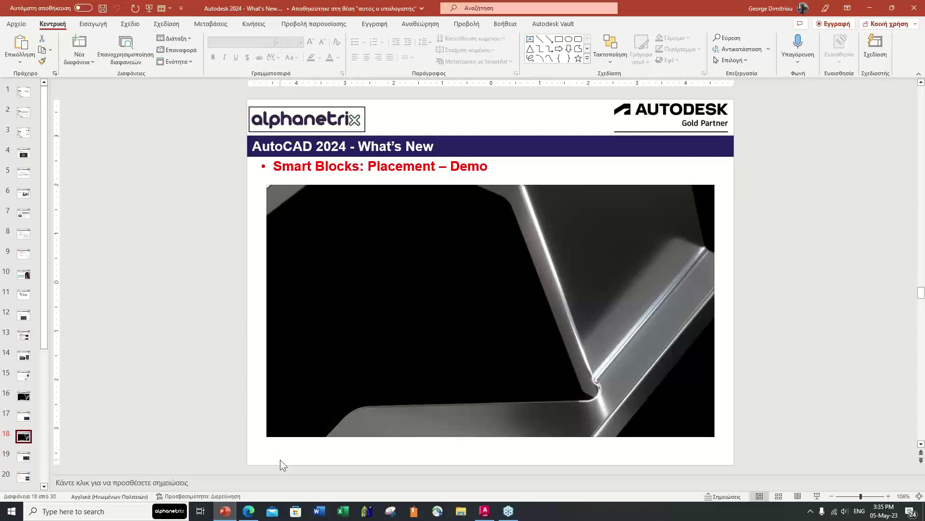
pyautogui.moveTo(281, 448)
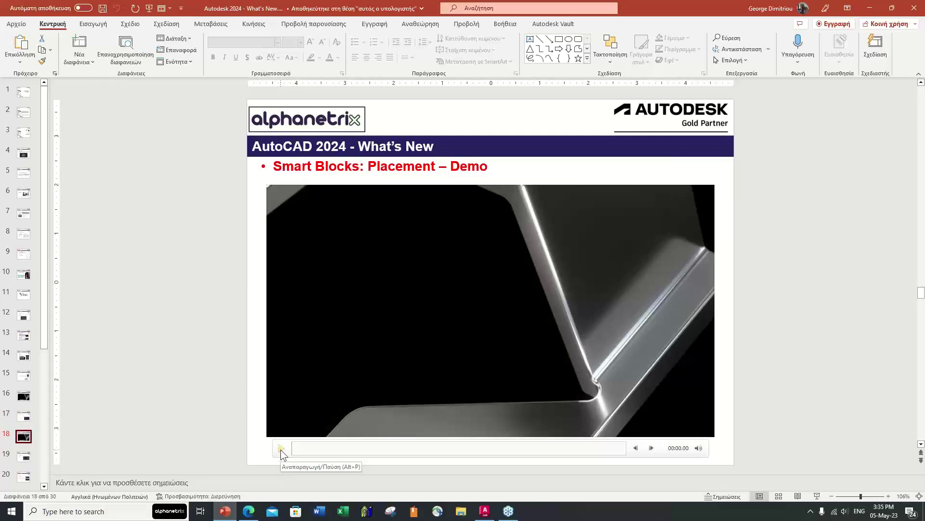
pyautogui.click(280, 450)
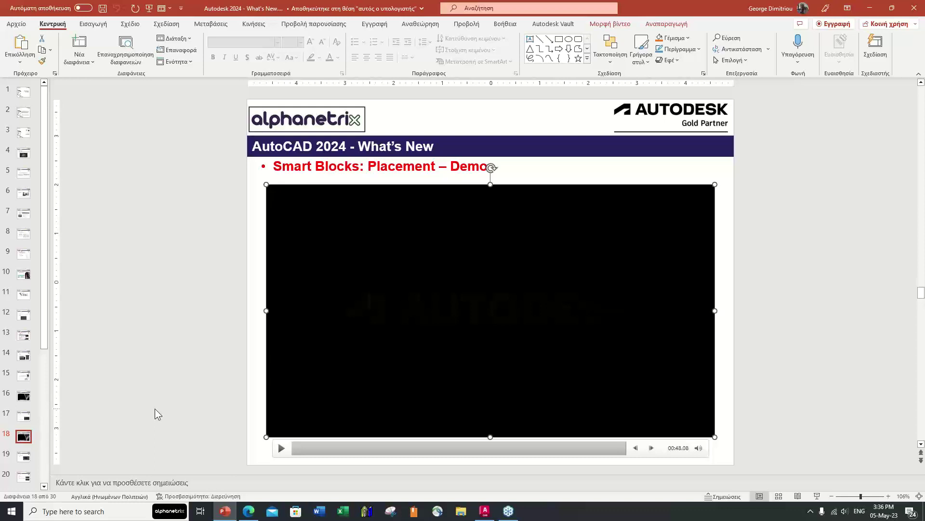
# Step: Scroll down to slide 19, listing BREPLACE, -BREPLACE, BLOCKSDATAOPTION and BLOCKSDATACOLLECTION
pyautogui.scroll(-1, 155, 409)
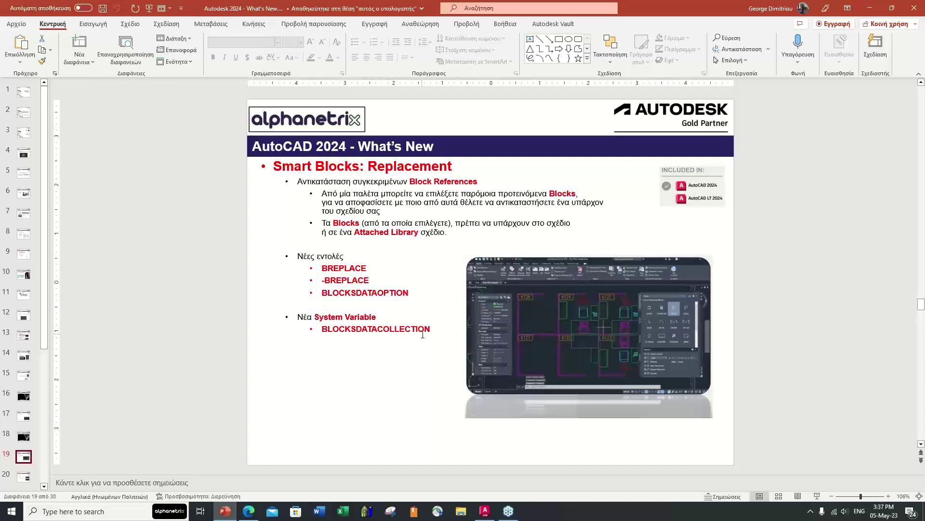
# Step: Open slide 20, the Smart Blocks: Replacement capabilities slide covering BREPLACE and attributes migration
pyautogui.click(22, 461)
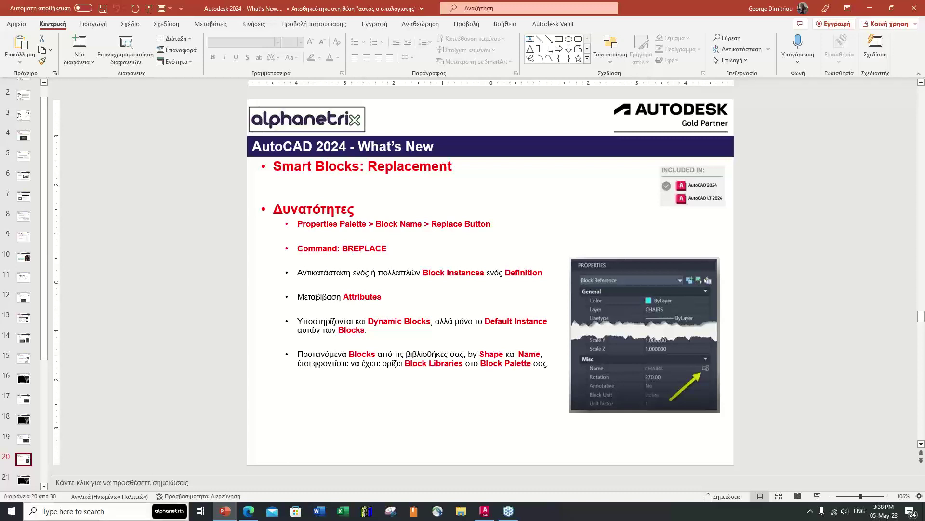
# Step: Open slide 21 and play its Smart Blocks Replacement demo video to the end
pyautogui.click(24, 480)
pyautogui.moveTo(567, 421)
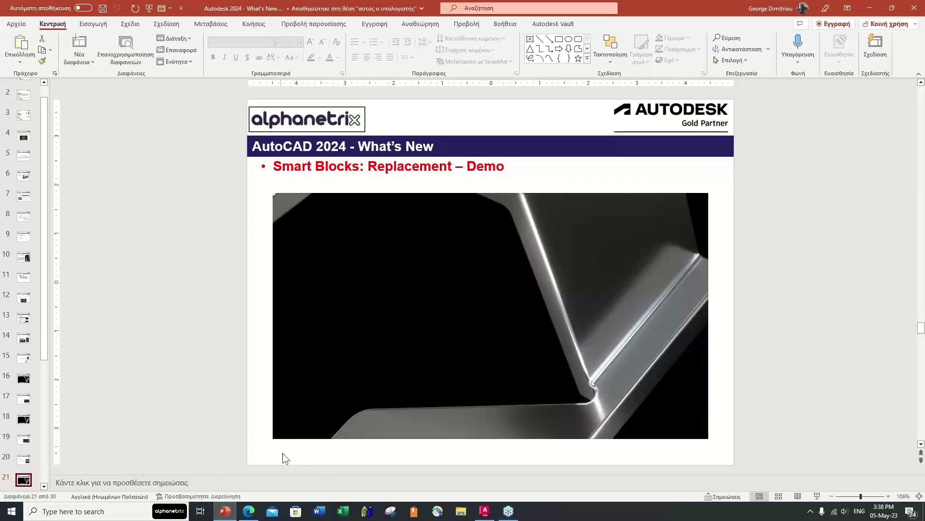
pyautogui.click(288, 451)
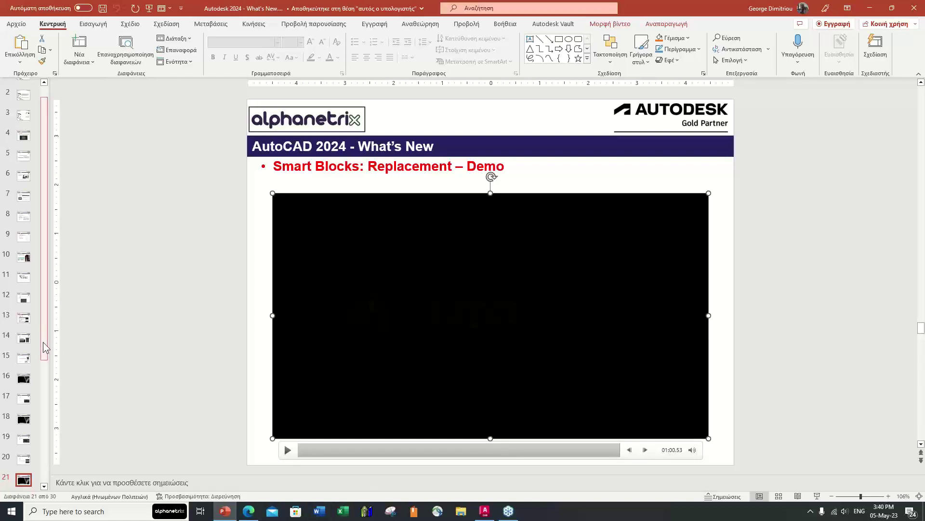
pyautogui.moveTo(43, 343); pyautogui.dragTo(39, 444)
# Step: Open slide 22, the Activity Insights overview covering AutoCAD, Specialized Toolsets and Civil 3D
pyautogui.click(23, 343)
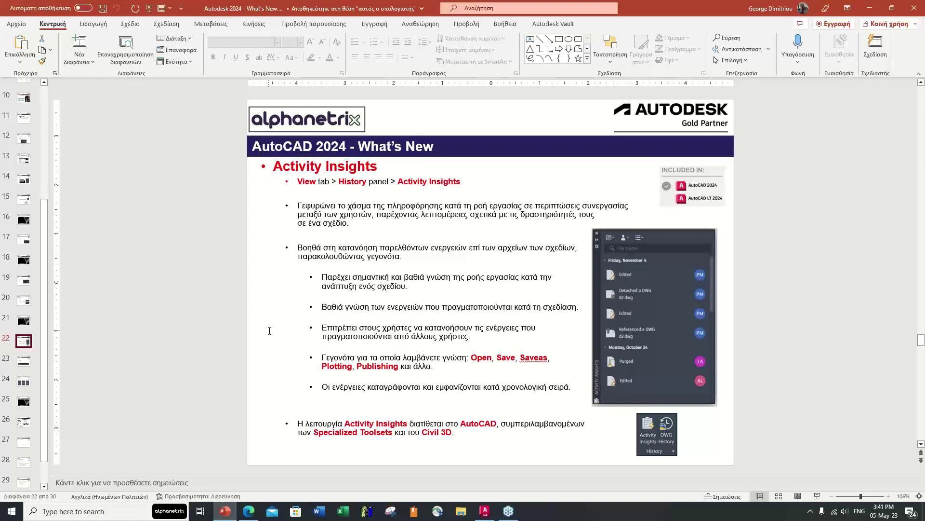
pyautogui.click(23, 361)
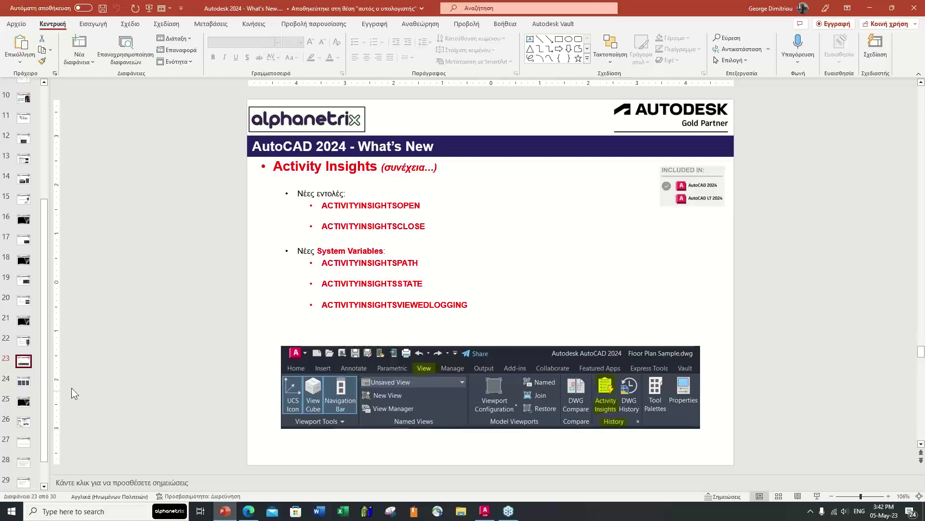
pyautogui.click(23, 380)
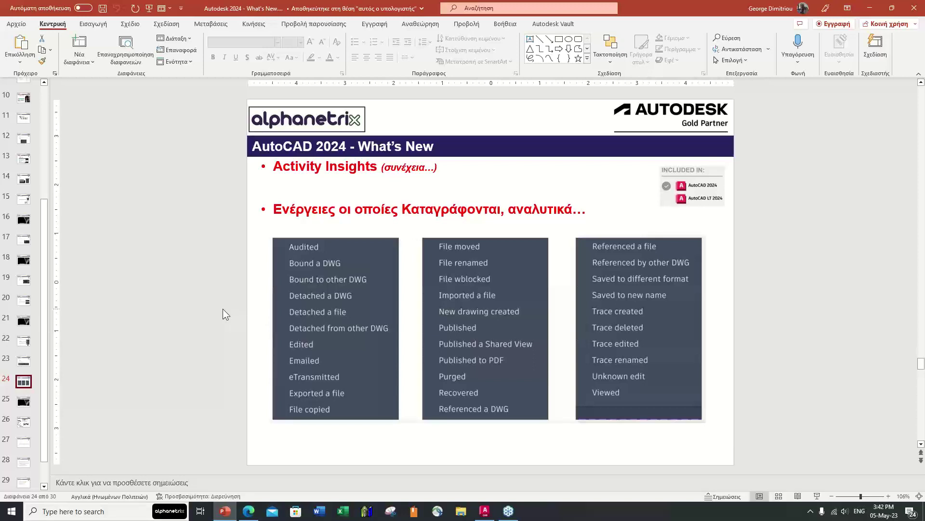
# Step: Play the slide 25 Activity Insights demo video, then show the slide 26 thank-you page
pyautogui.click(25, 402)
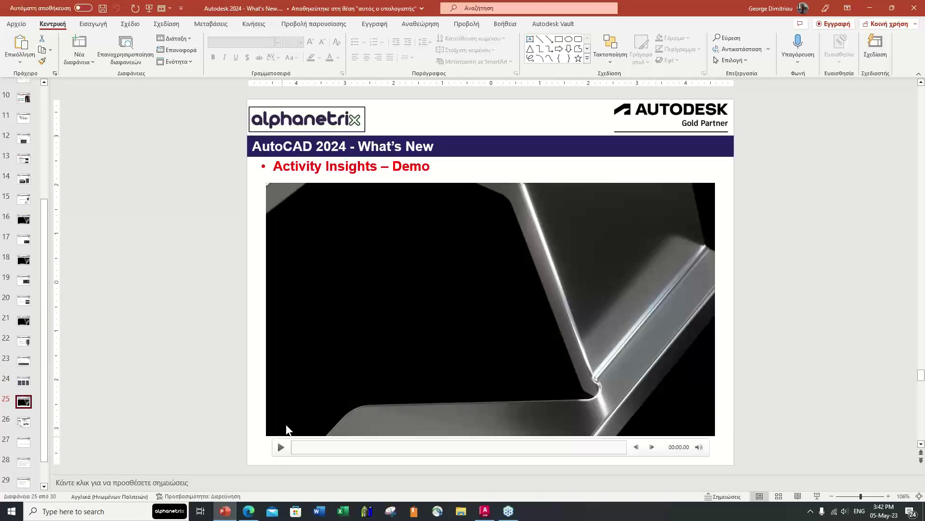
pyautogui.click(281, 448)
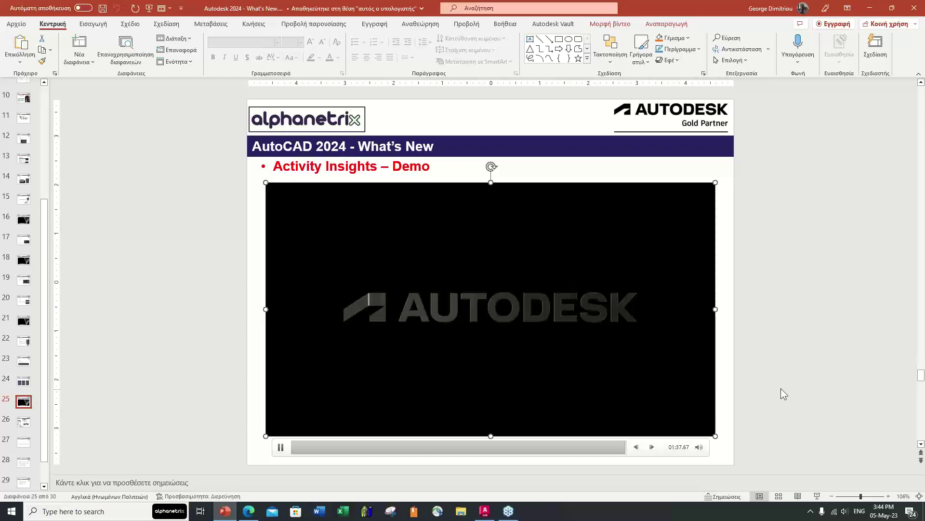
pyautogui.click(27, 425)
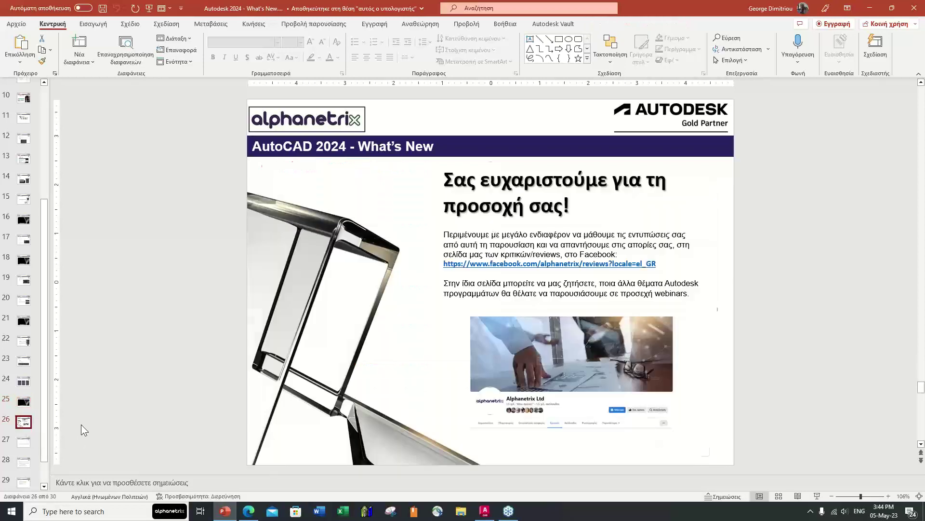